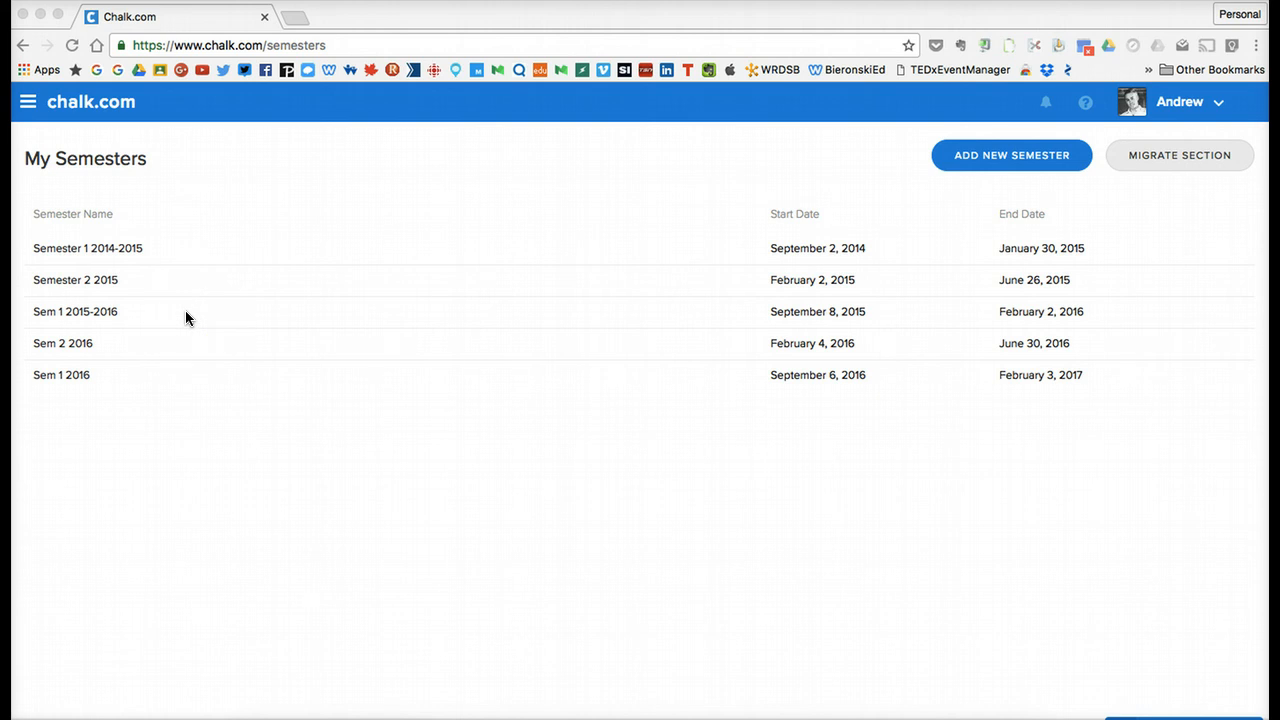
From the semesters list, start creating a new semester from scratch and name it Sem 2 2016-2017.
left_click(27, 104)
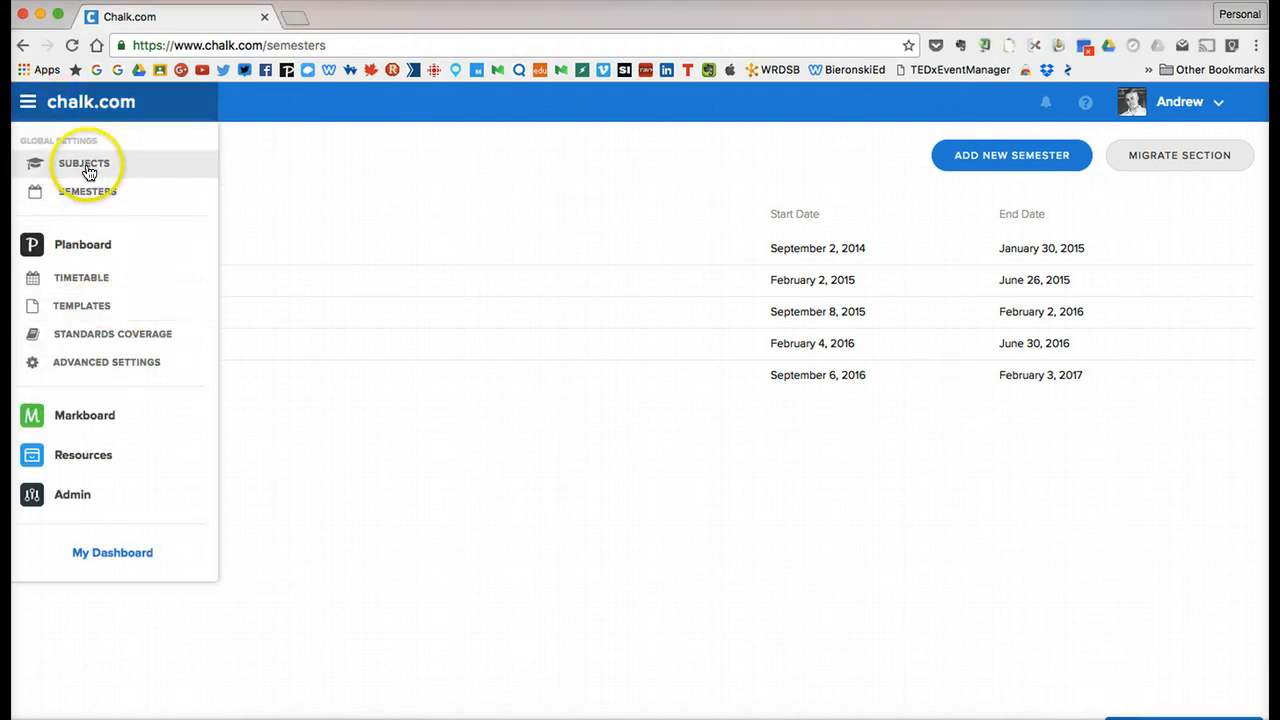
left_click(148, 190)
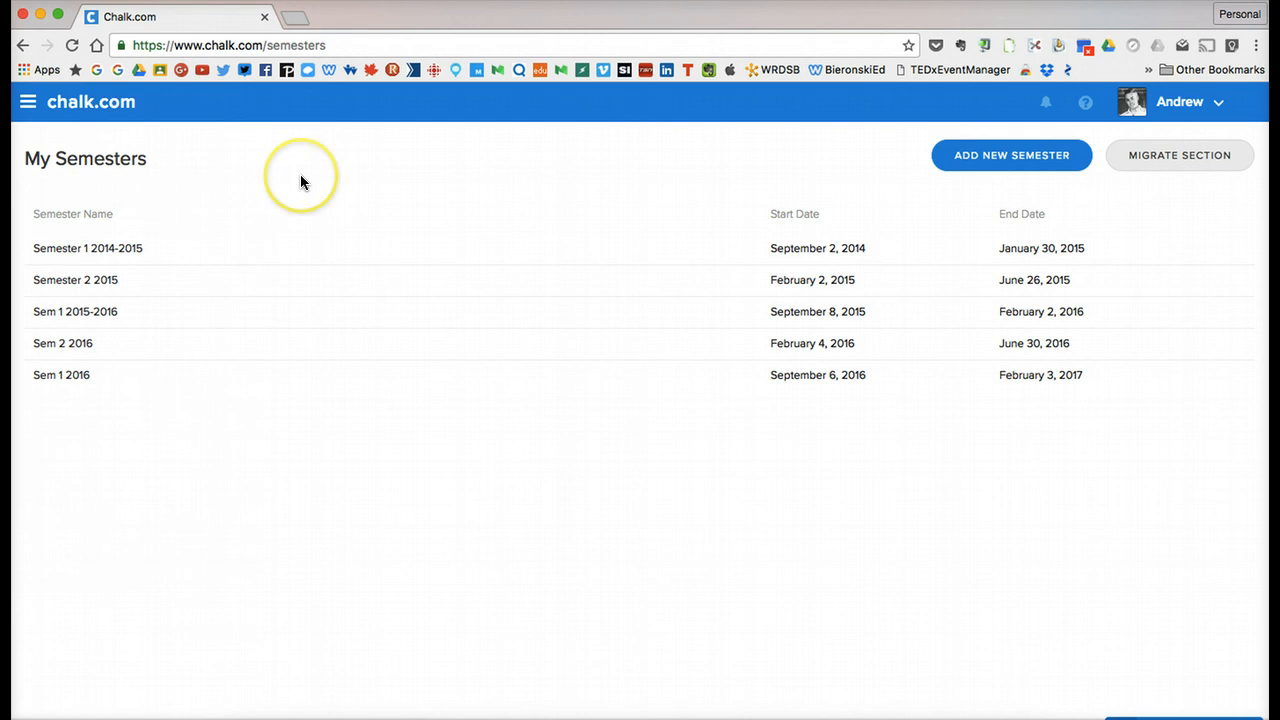
left_click(994, 170)
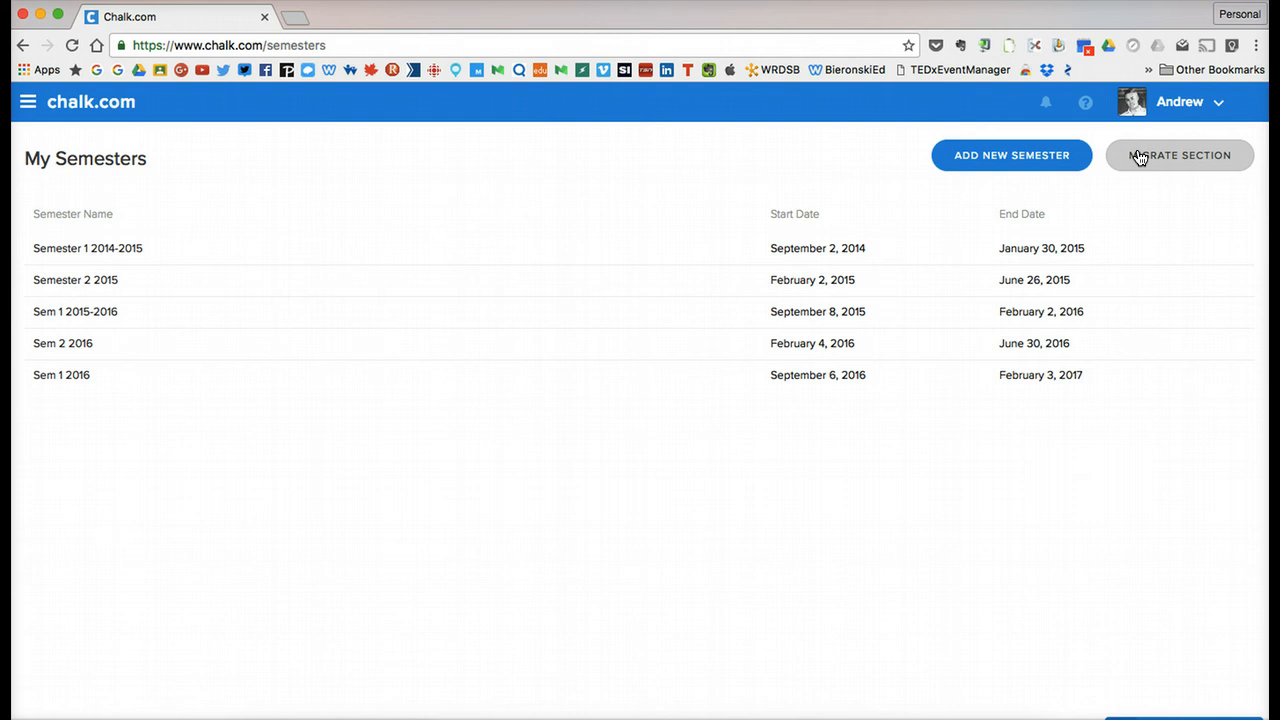
left_click(1010, 159)
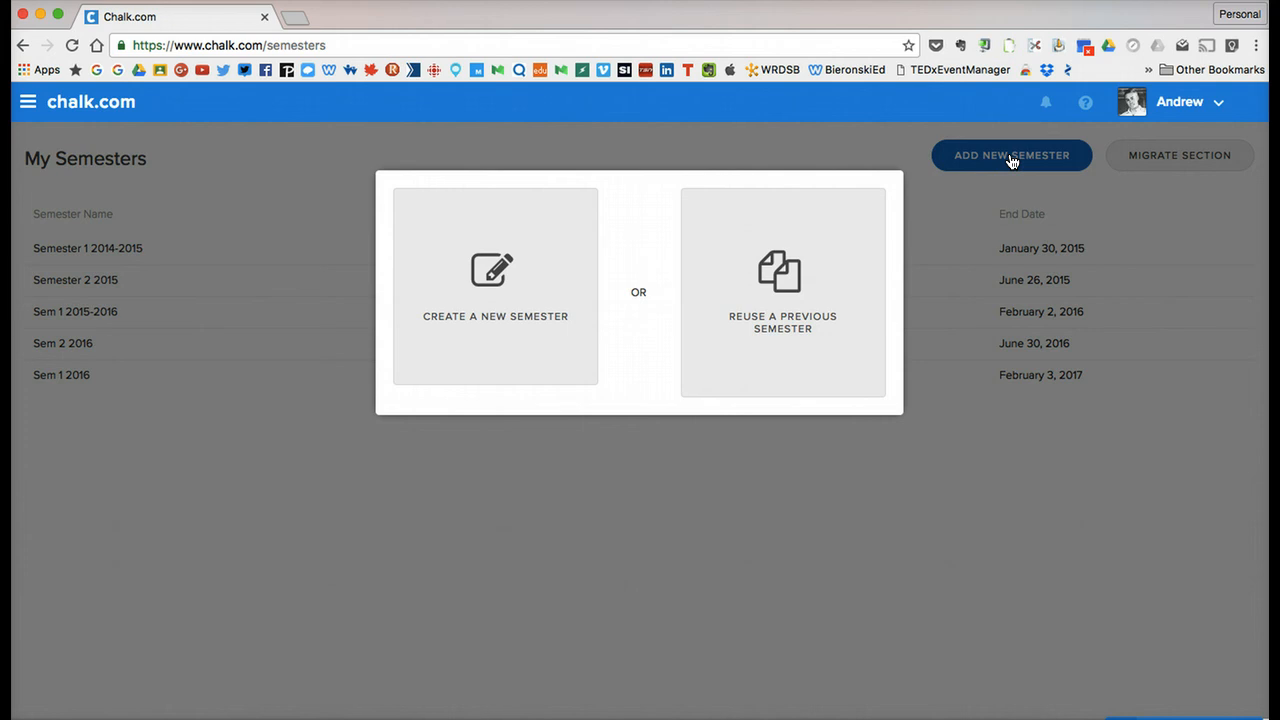
left_click(500, 236)
left_click(731, 259)
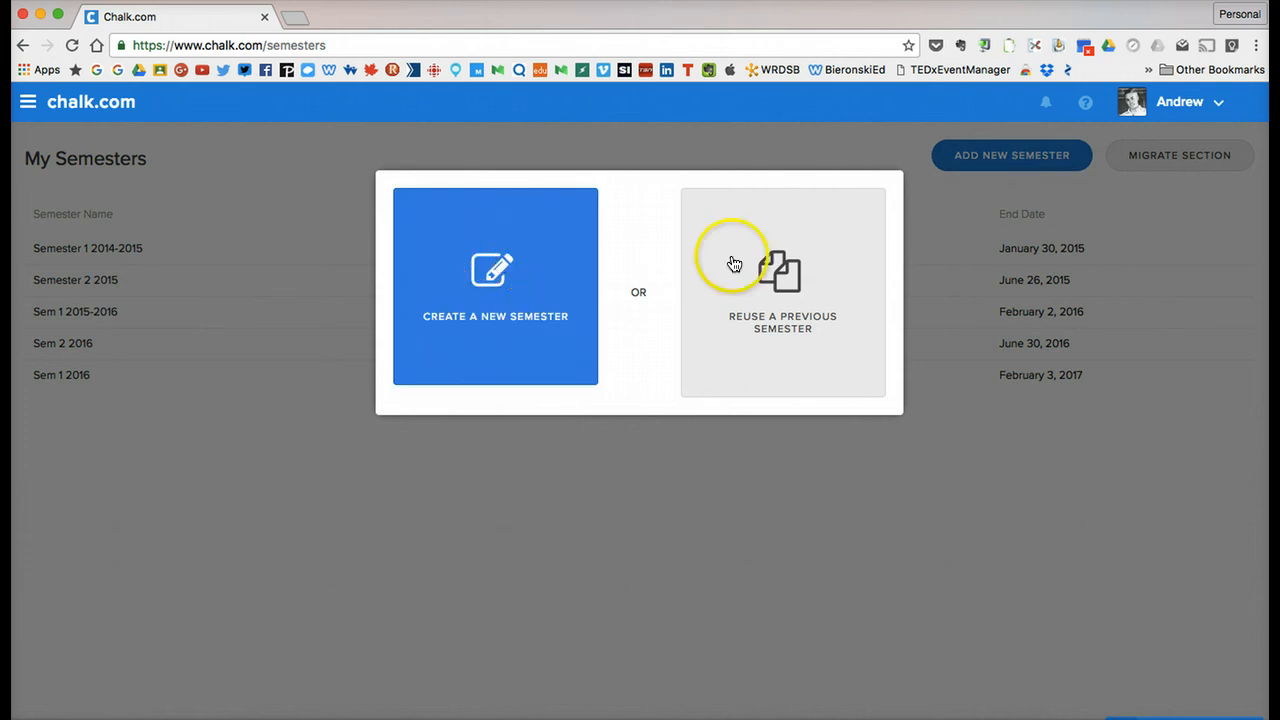
left_click(530, 271)
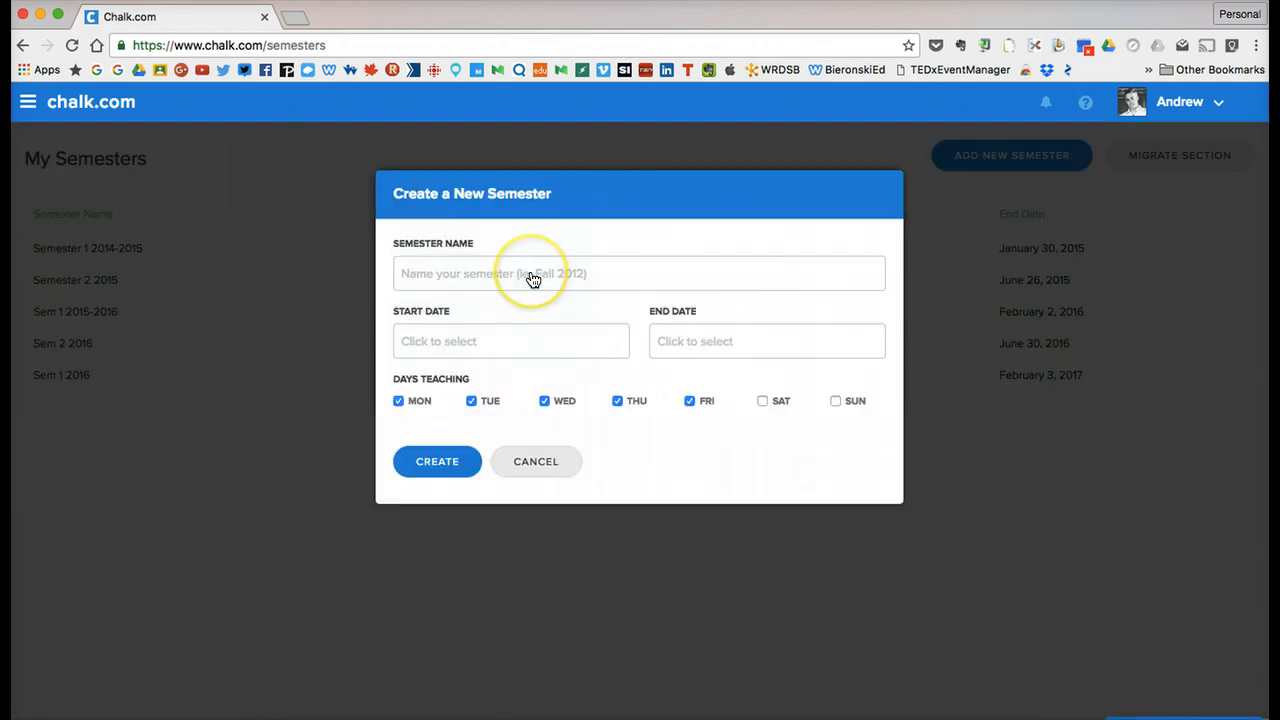
left_click(531, 275)
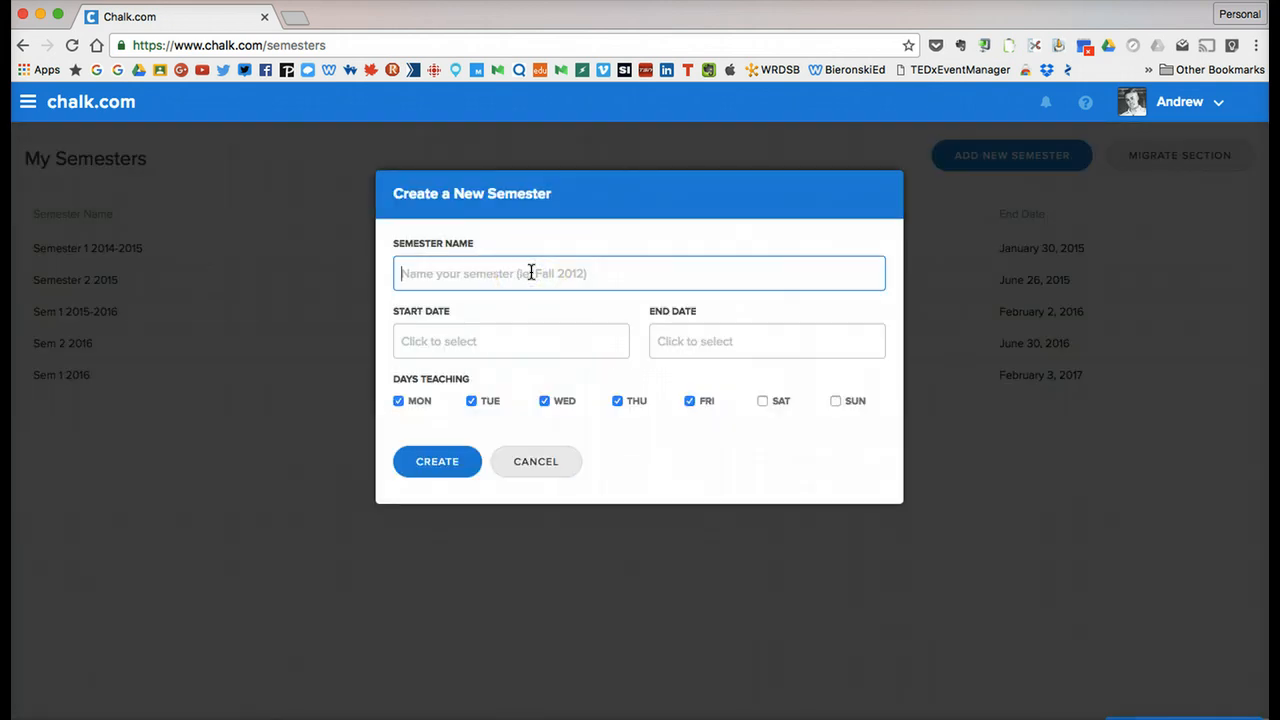
left_click(508, 266)
type("Sem ")
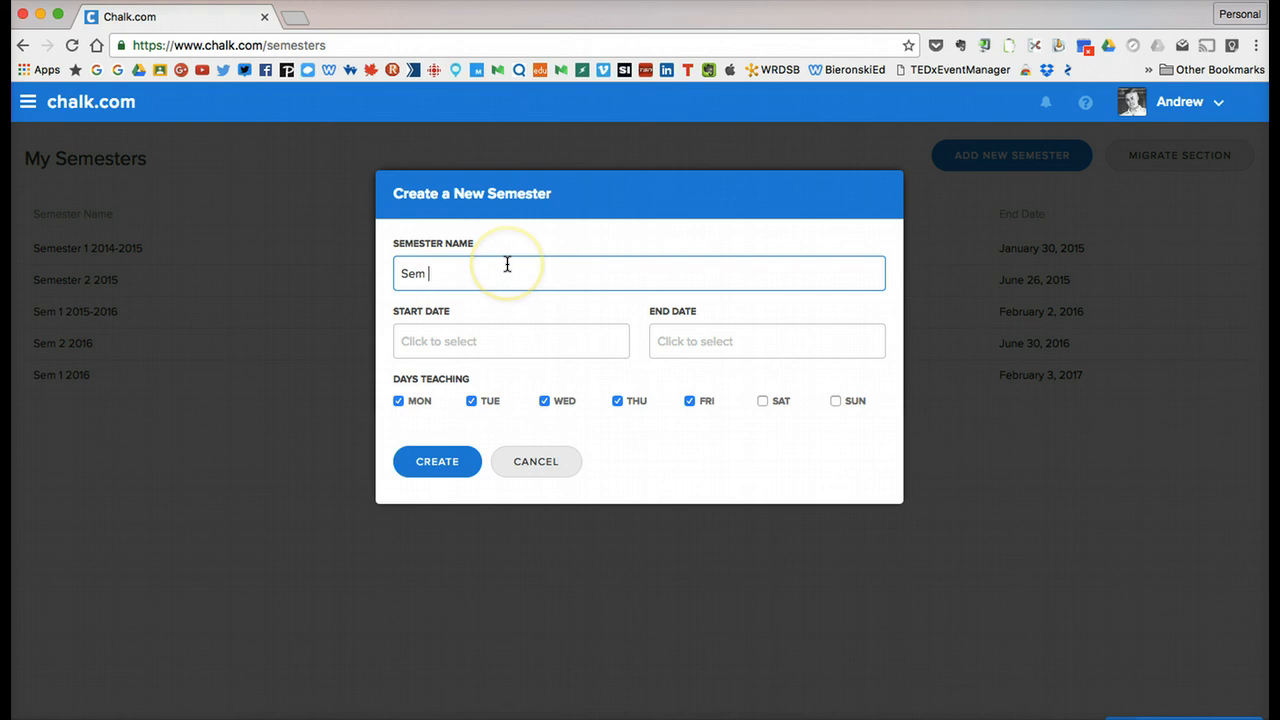
type("2 2016-2017")
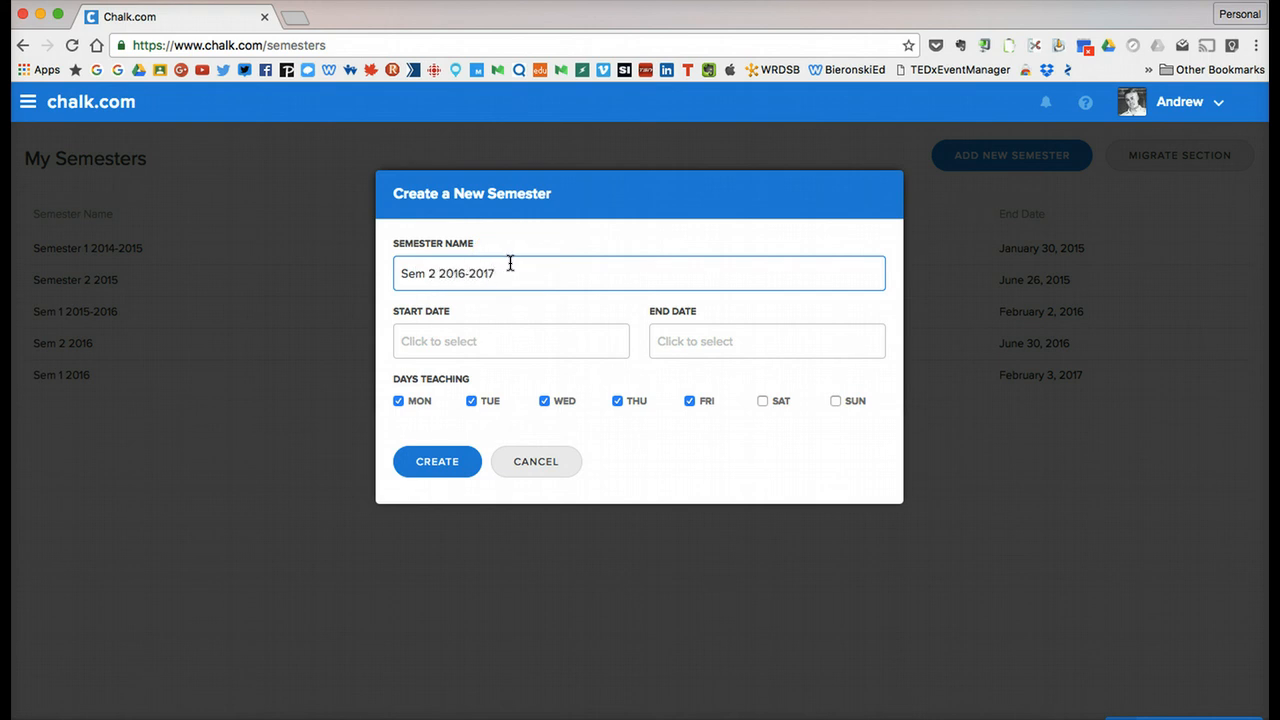
Set the new semester's start date to 2017-02-06.
left_click(478, 340)
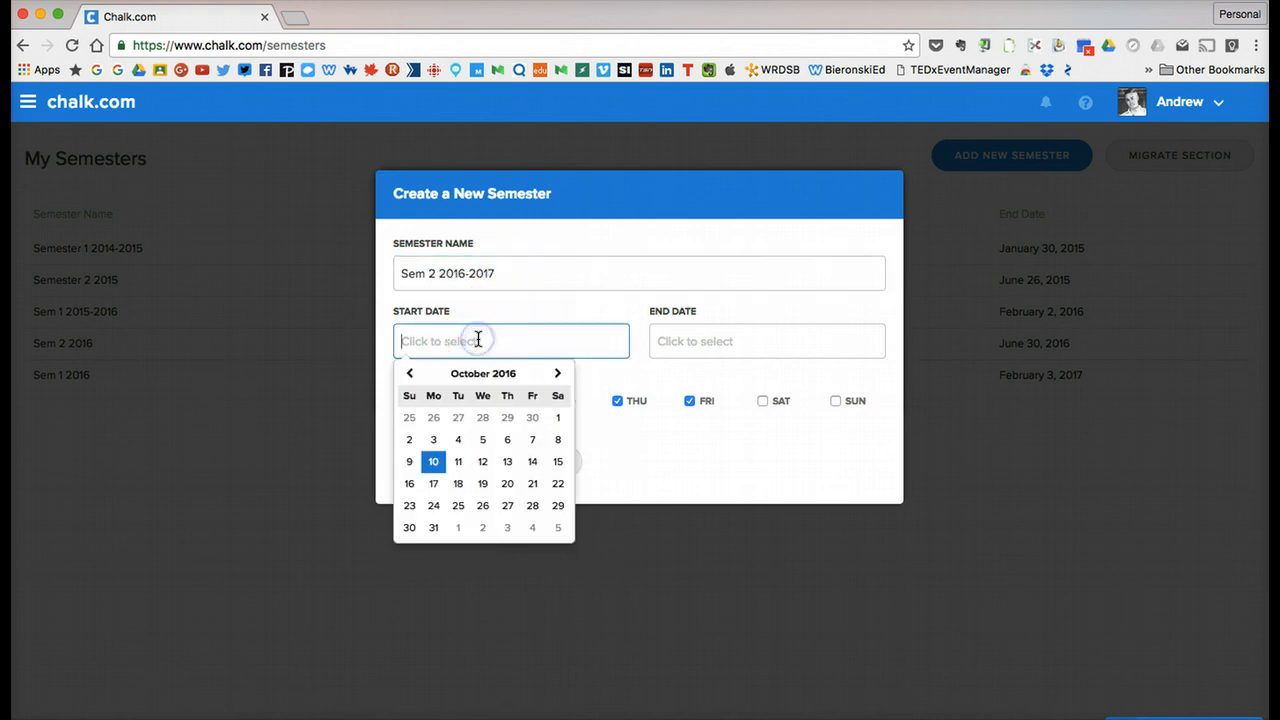
left_click(558, 373)
left_click(558, 373)
left_click(558, 373)
left_click(558, 373)
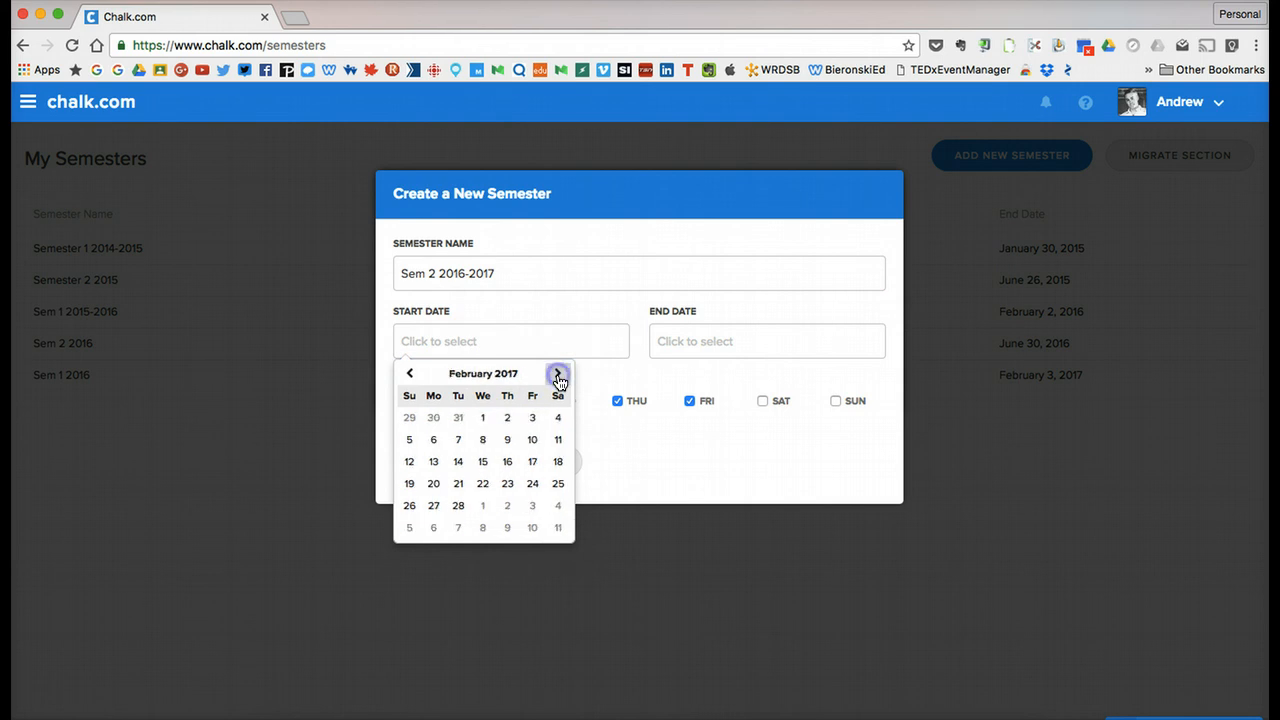
left_click(433, 439)
Set the semester's end date to 2017-06-30 and create the semester.
left_click(697, 340)
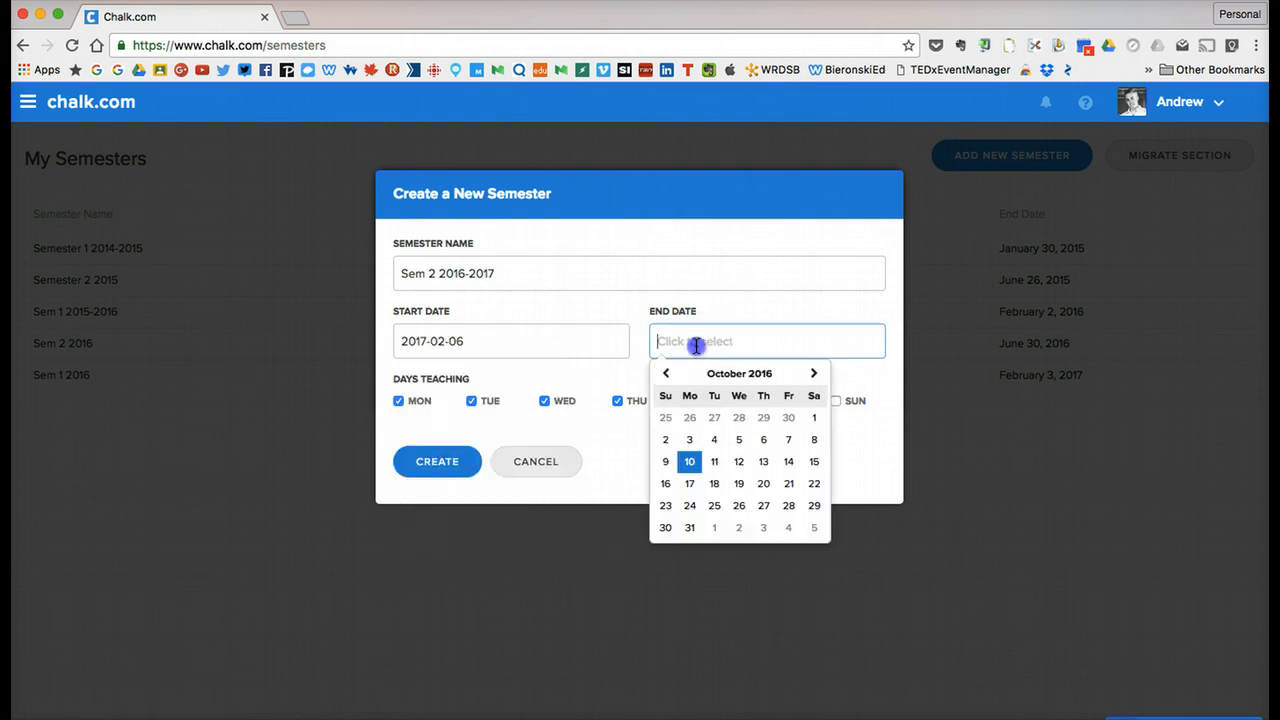
left_click(816, 373)
left_click(816, 373)
left_click(816, 373)
left_click(816, 373)
left_click(816, 373)
left_click(816, 373)
left_click(816, 373)
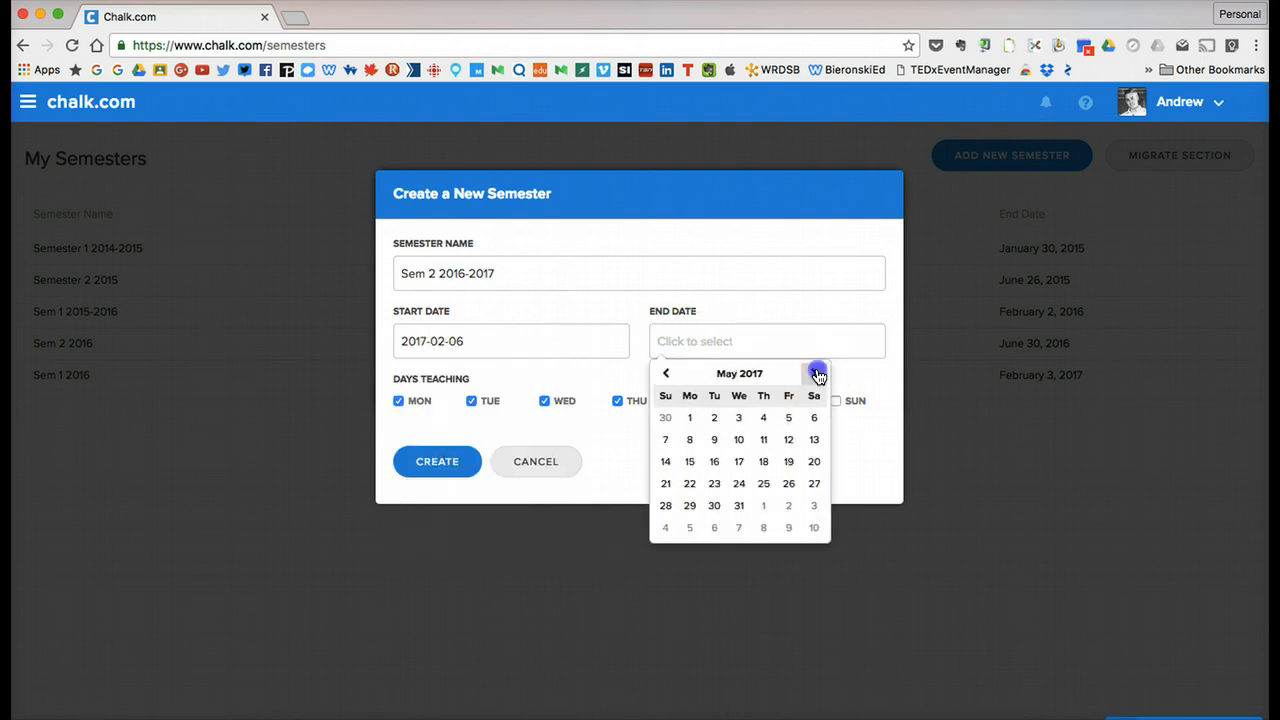
left_click(816, 373)
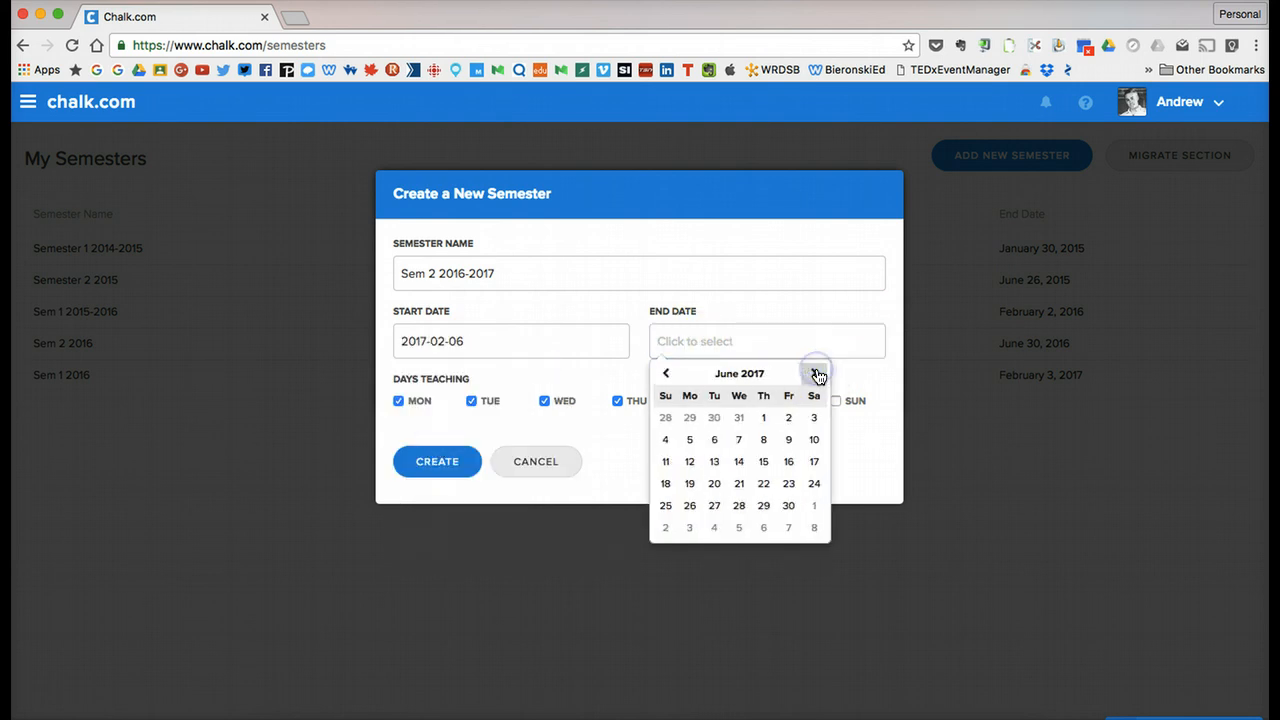
left_click(789, 505)
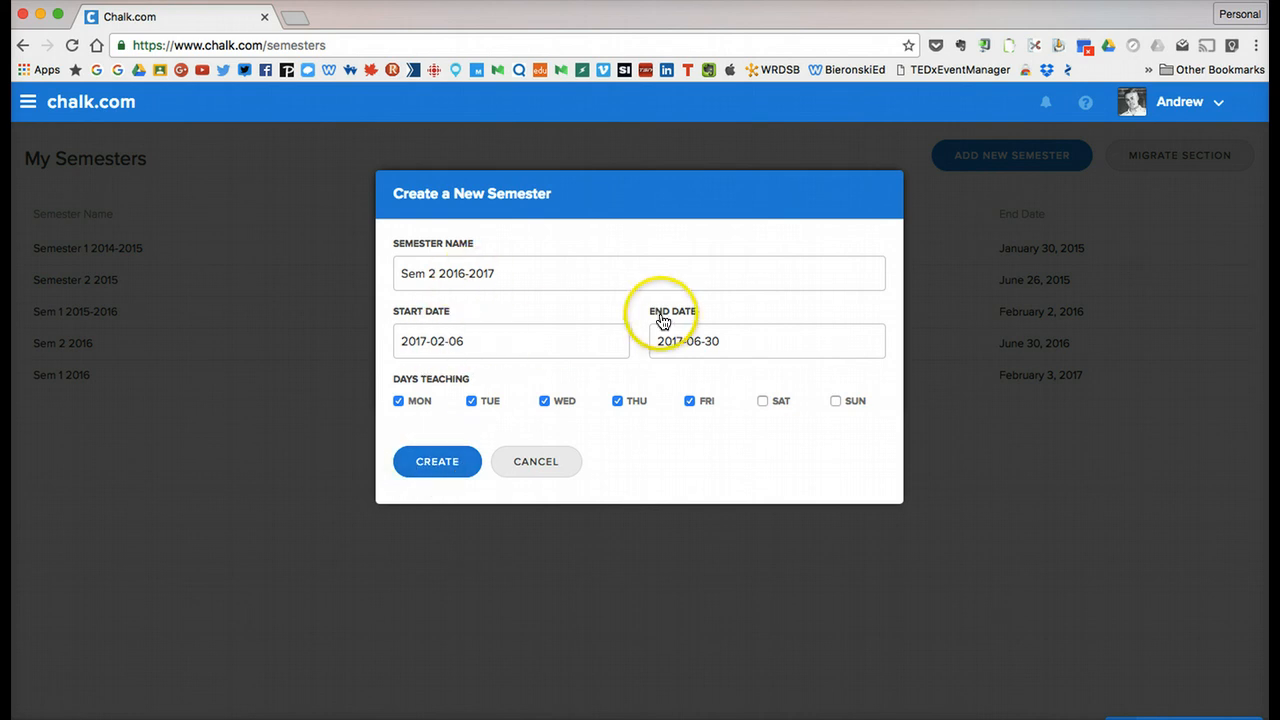
left_click(456, 462)
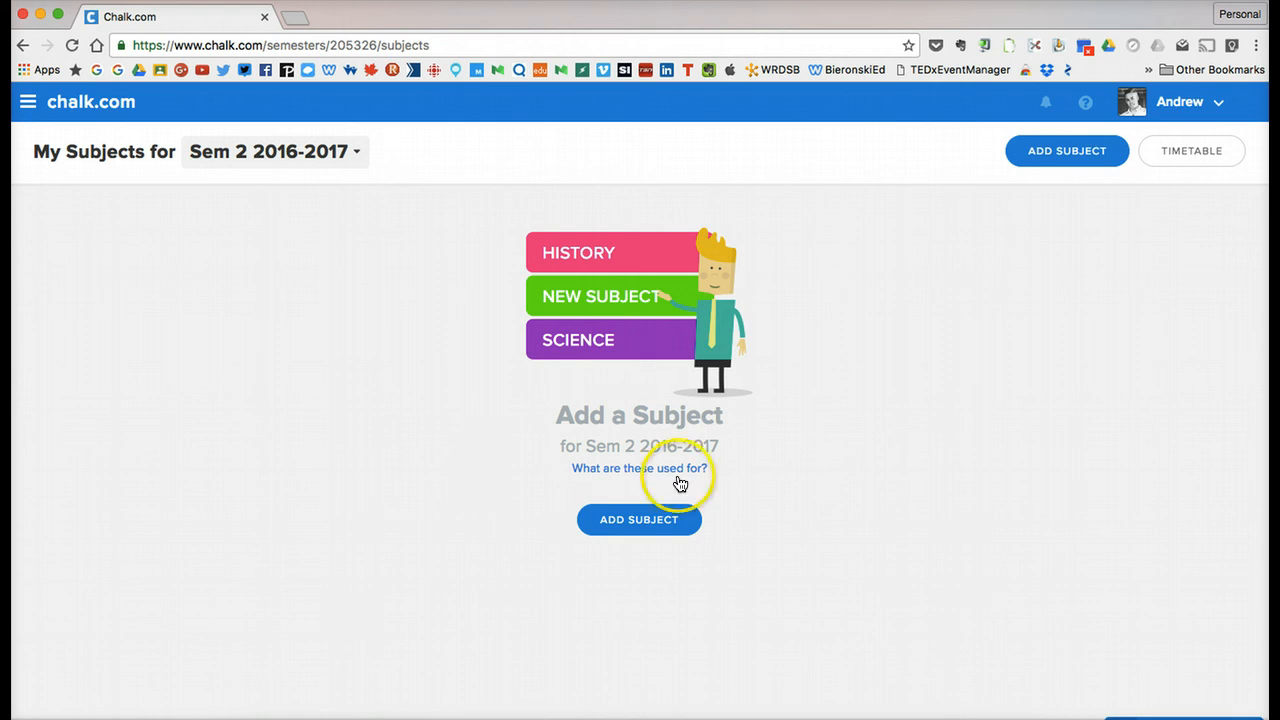
Add a first subject to the Sem 2 2016-2017 semester and name it Math.
left_click(641, 520)
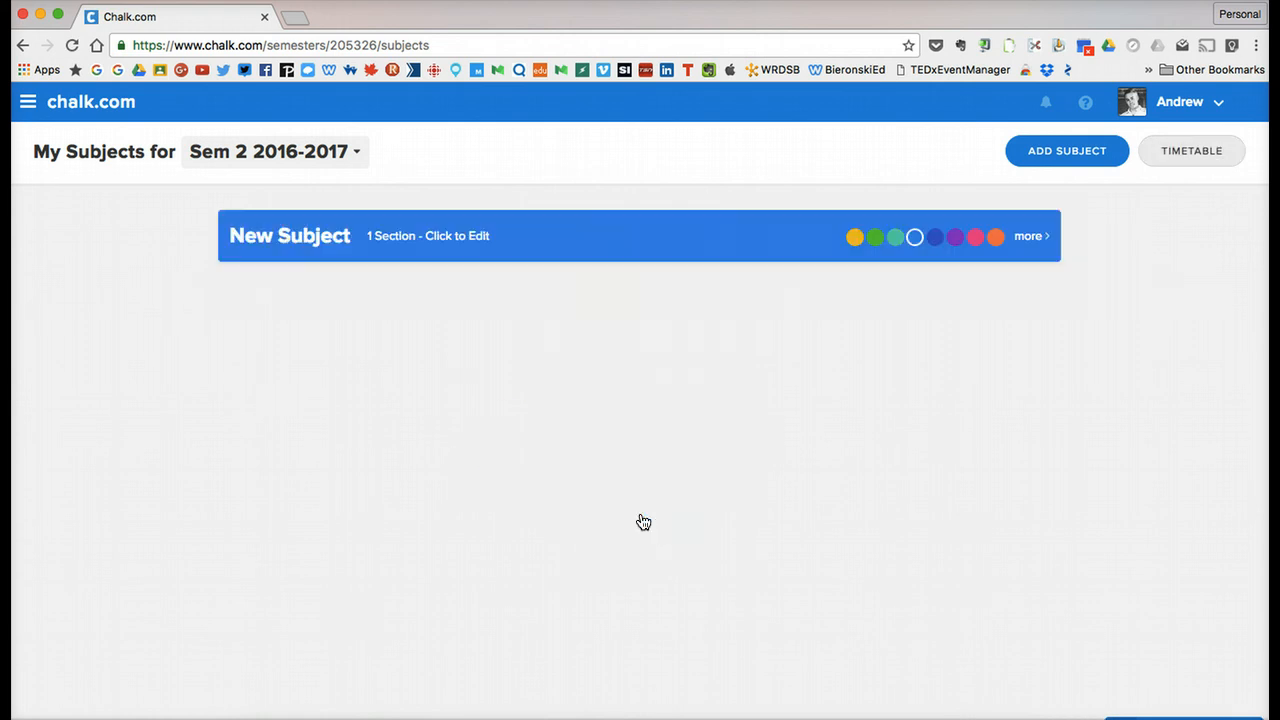
left_click(314, 238)
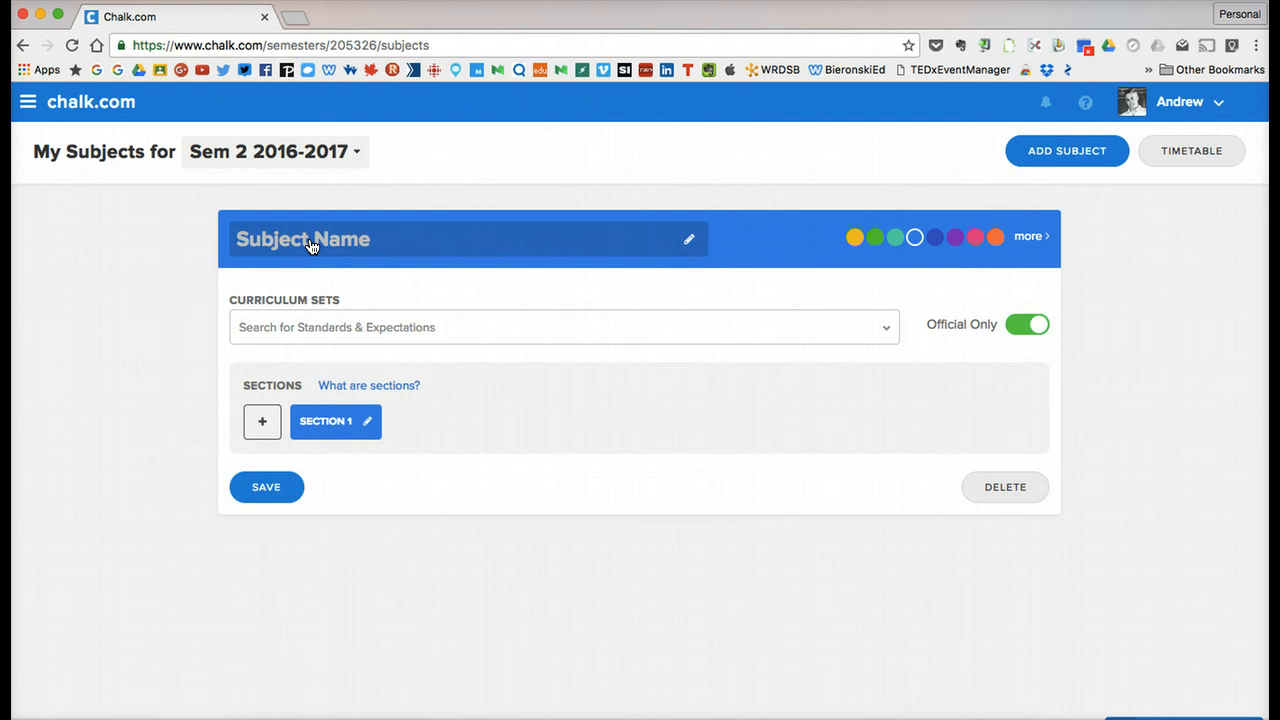
type("Math")
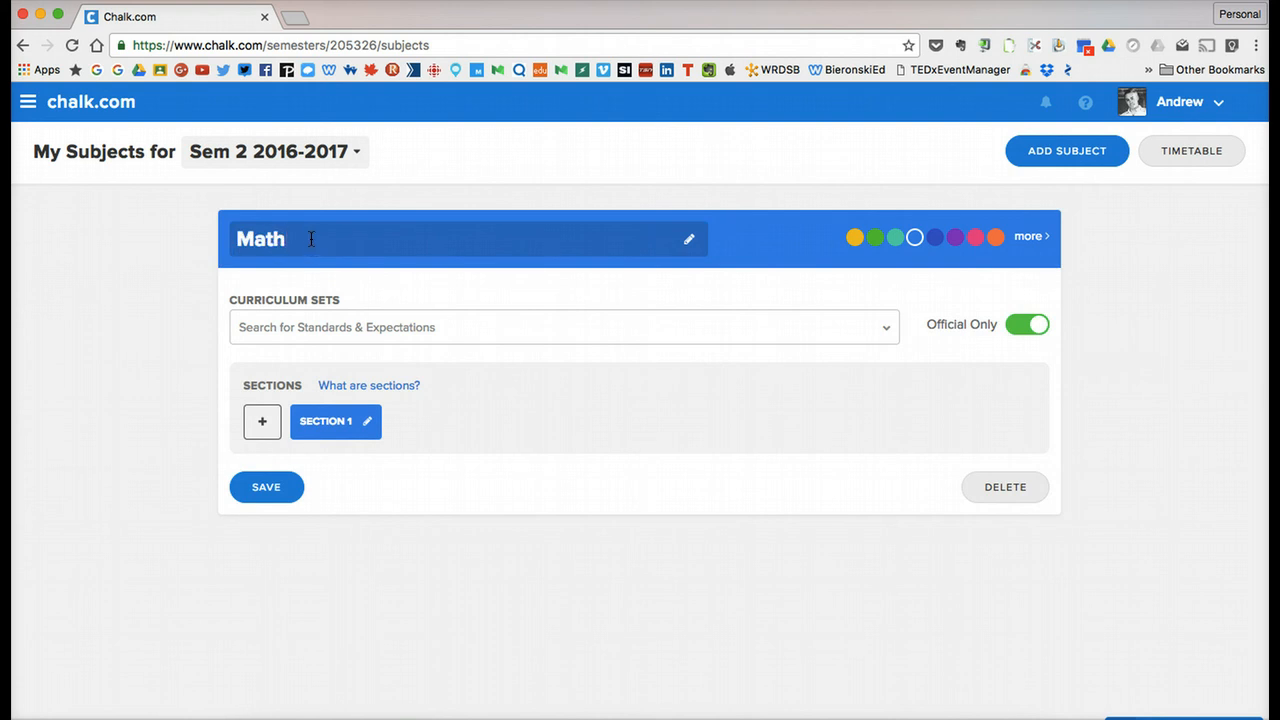
key("Return")
Search the curriculum sets for "ontario grade 4", attach Ontario - Grade 4 Math to the Math subject and save it.
left_click(304, 329)
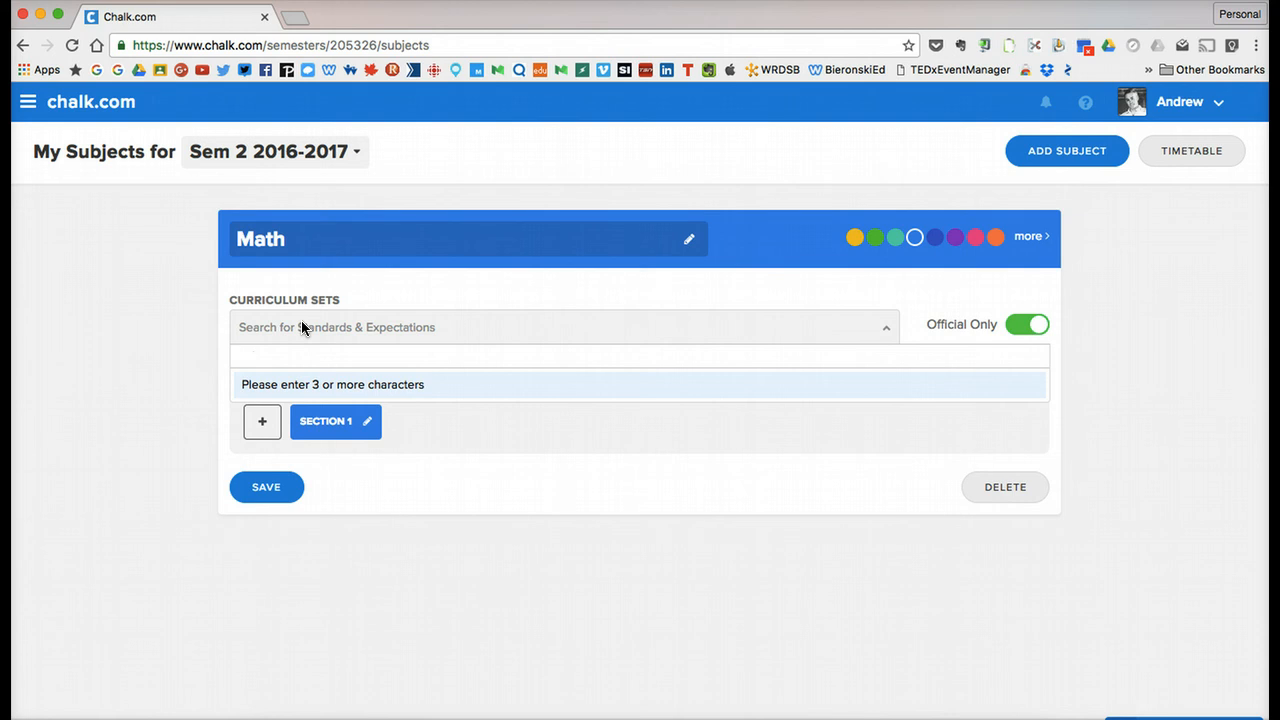
type("ontari")
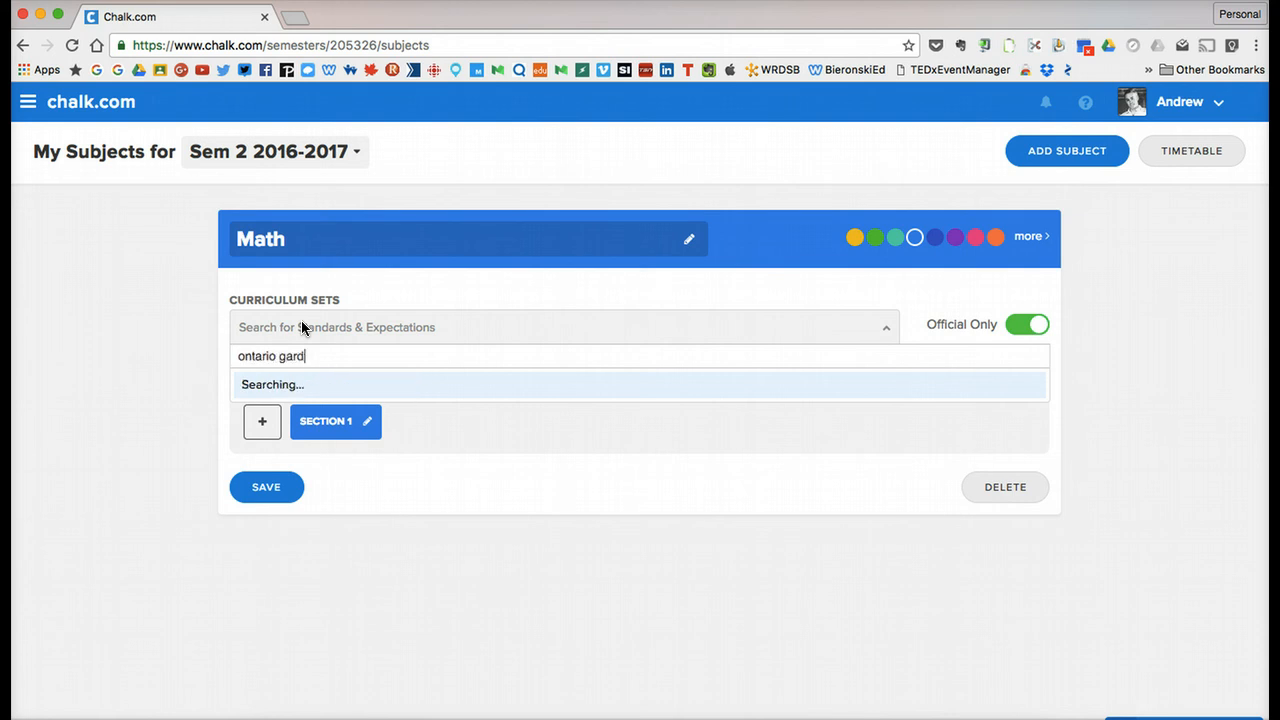
type("o gra")
key("BackSpace")
type("rade 4")
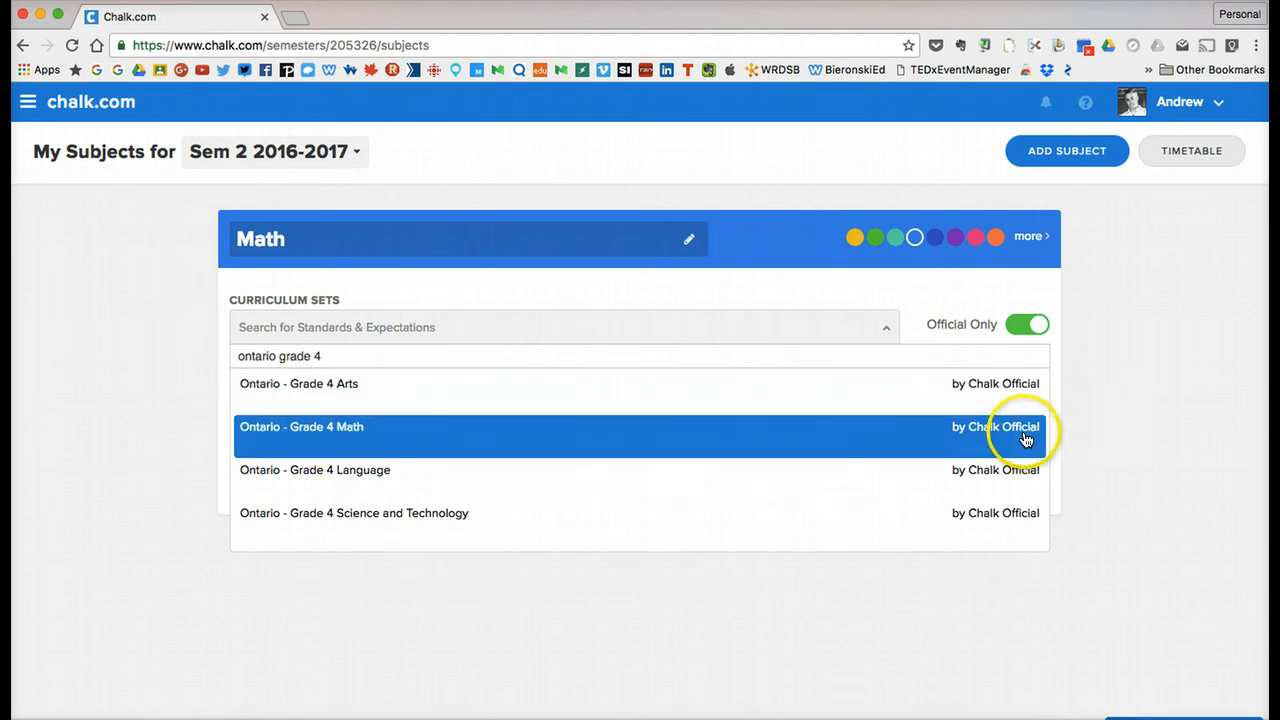
left_click(363, 431)
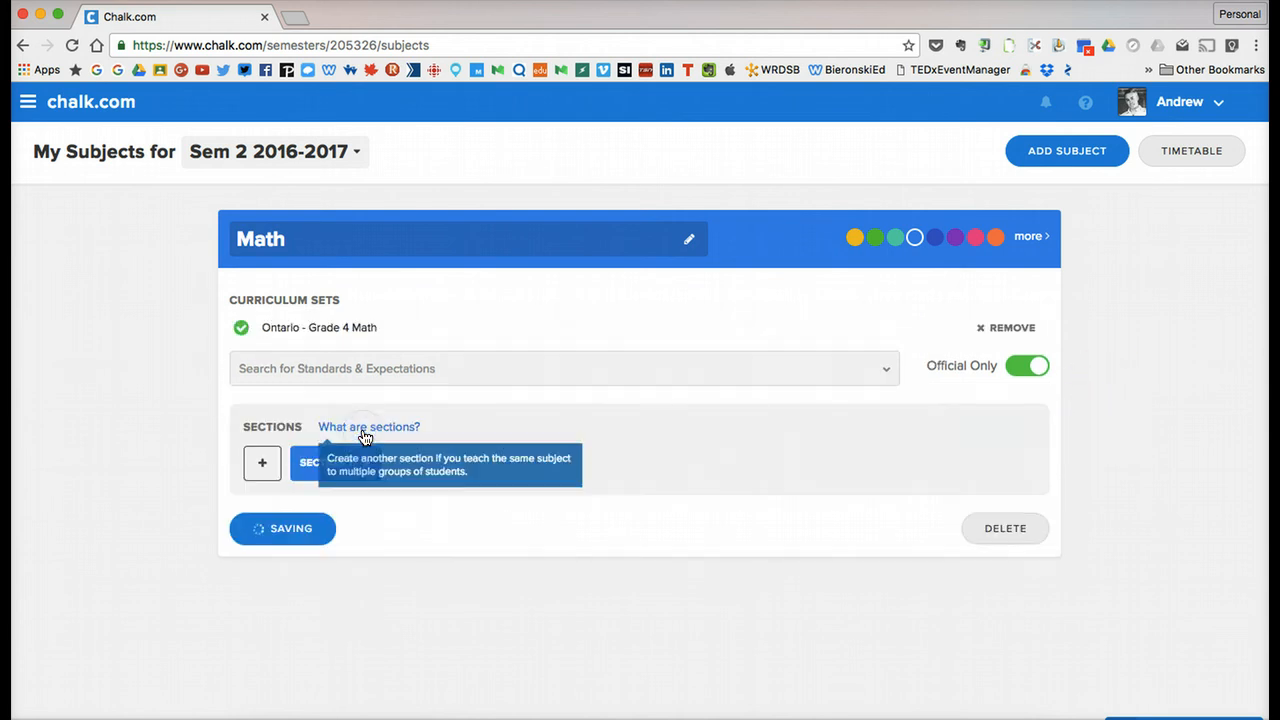
left_click(1030, 240)
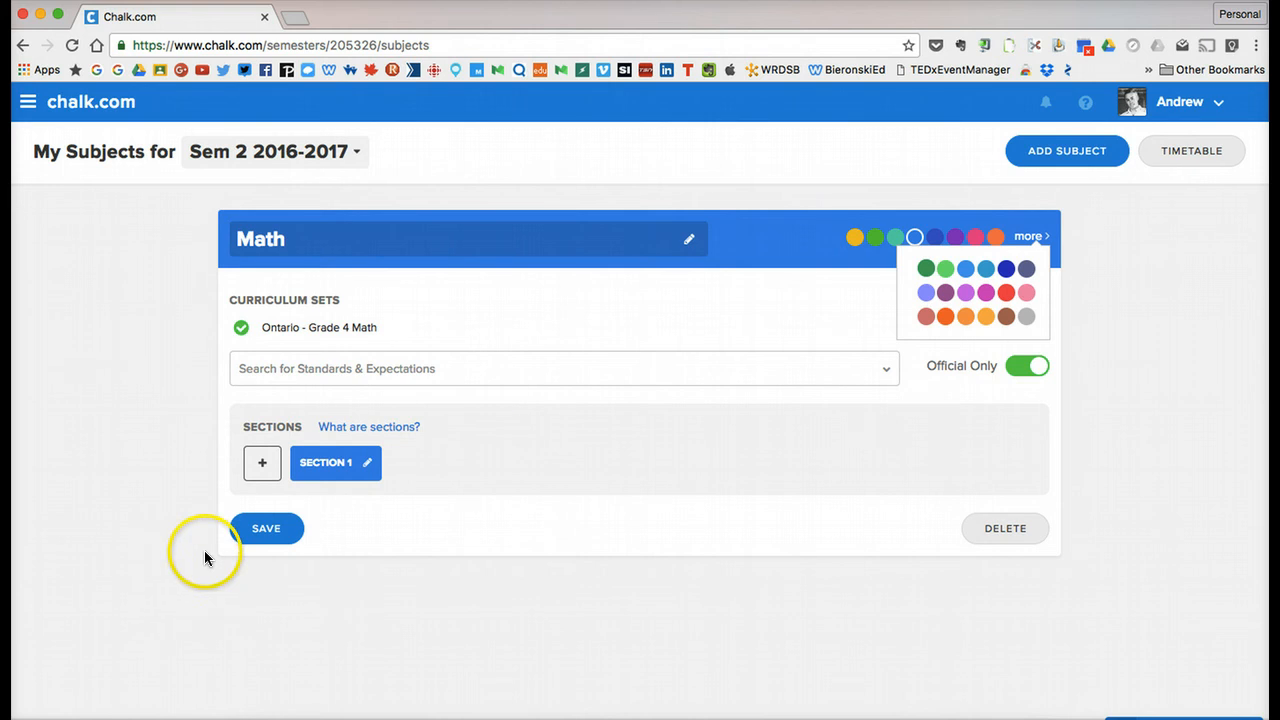
left_click(252, 538)
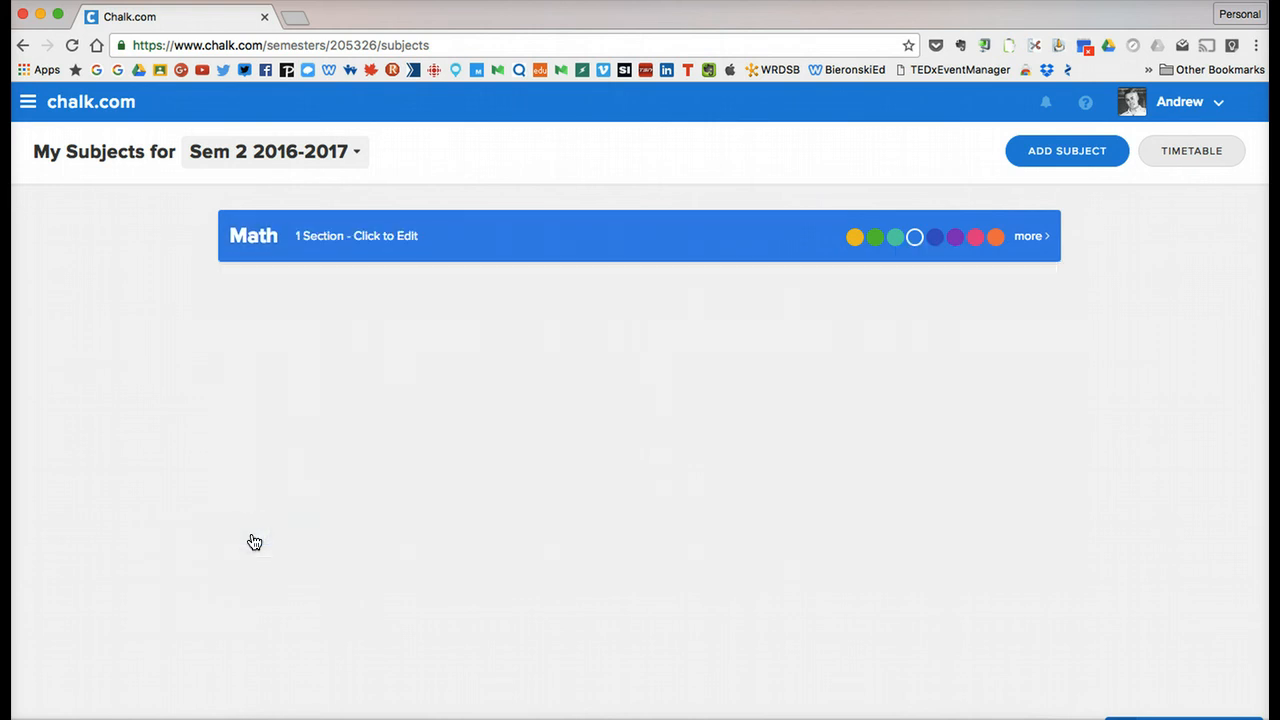
Add a second subject named Social Studies and change the Math subject's colour to green.
left_click(1086, 165)
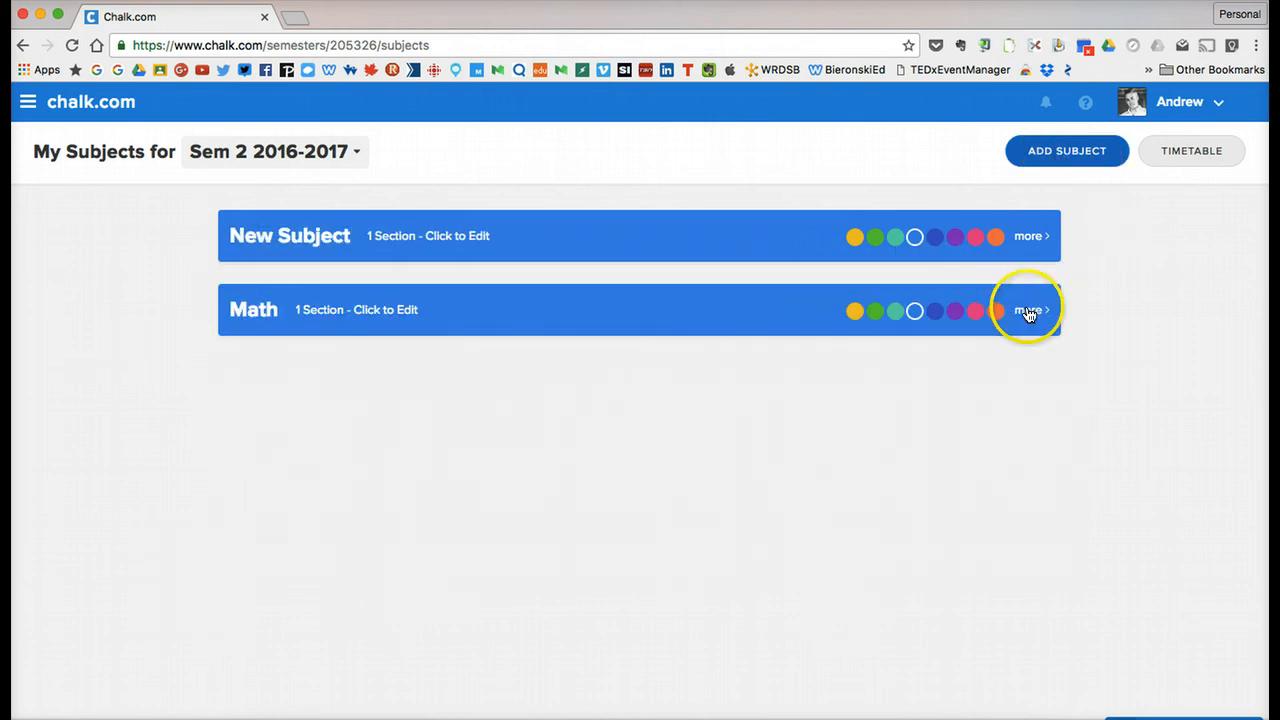
left_click(875, 310)
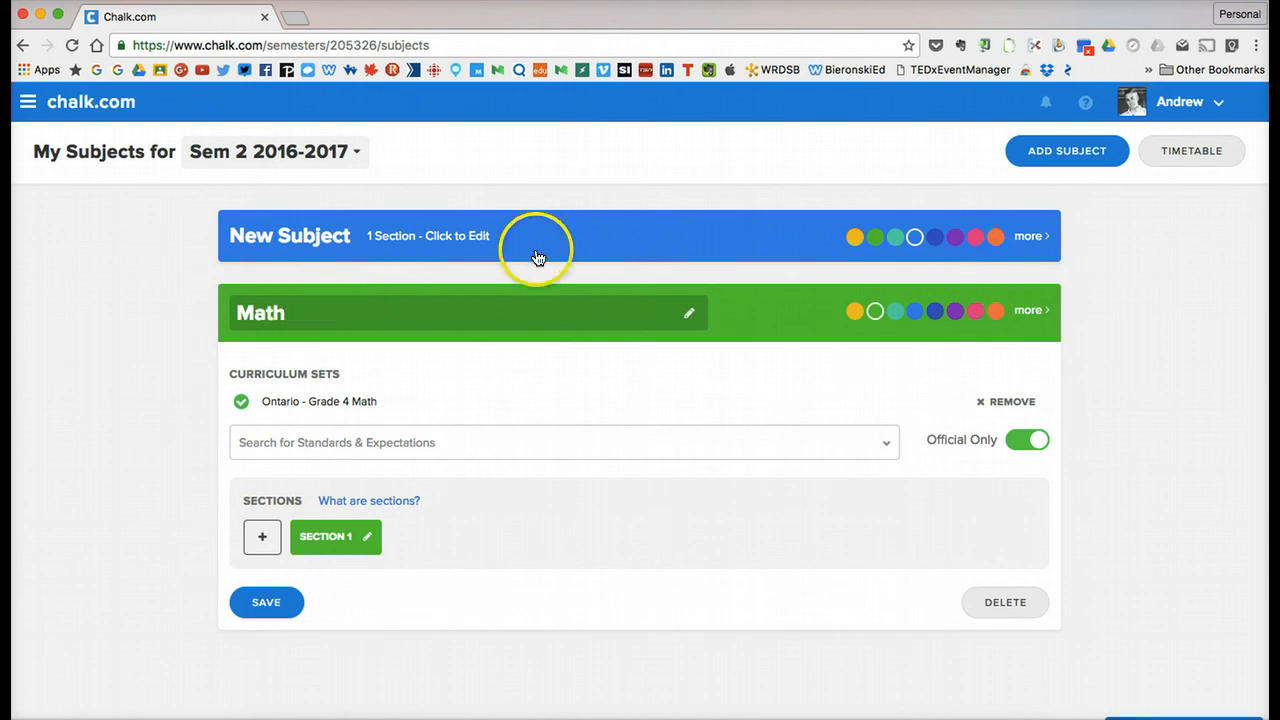
left_click(325, 240)
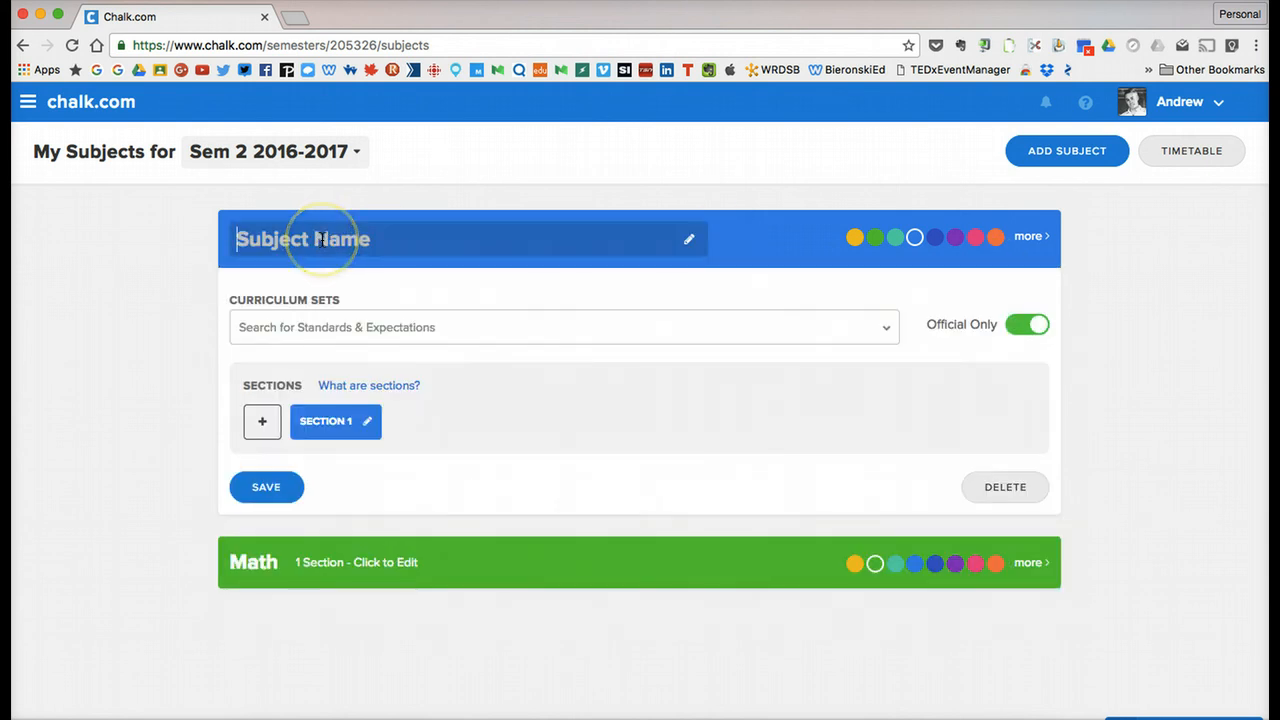
type("Soc")
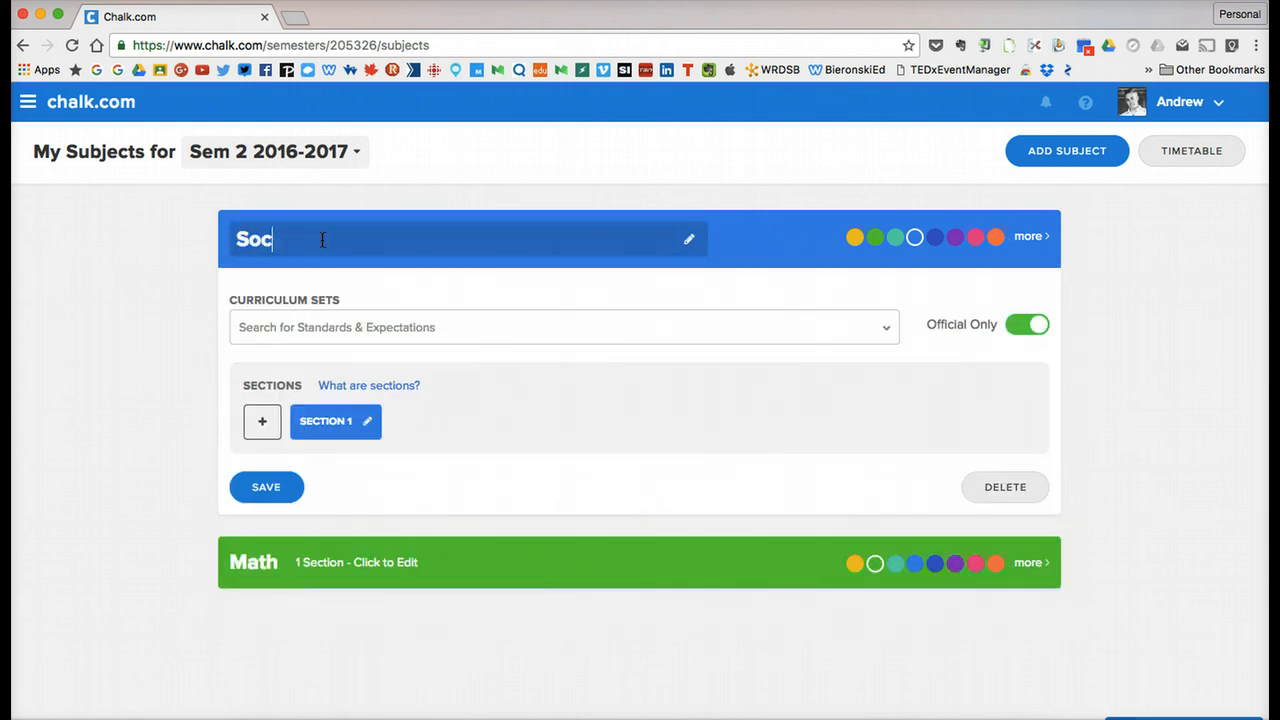
type("ial Studies")
Search the curriculum sets for "ontario grade 4 social", attach Ontario - Grade 4 Social Studies (2013) to Social Studies and save the subject.
left_click(330, 320)
type("ontario ga")
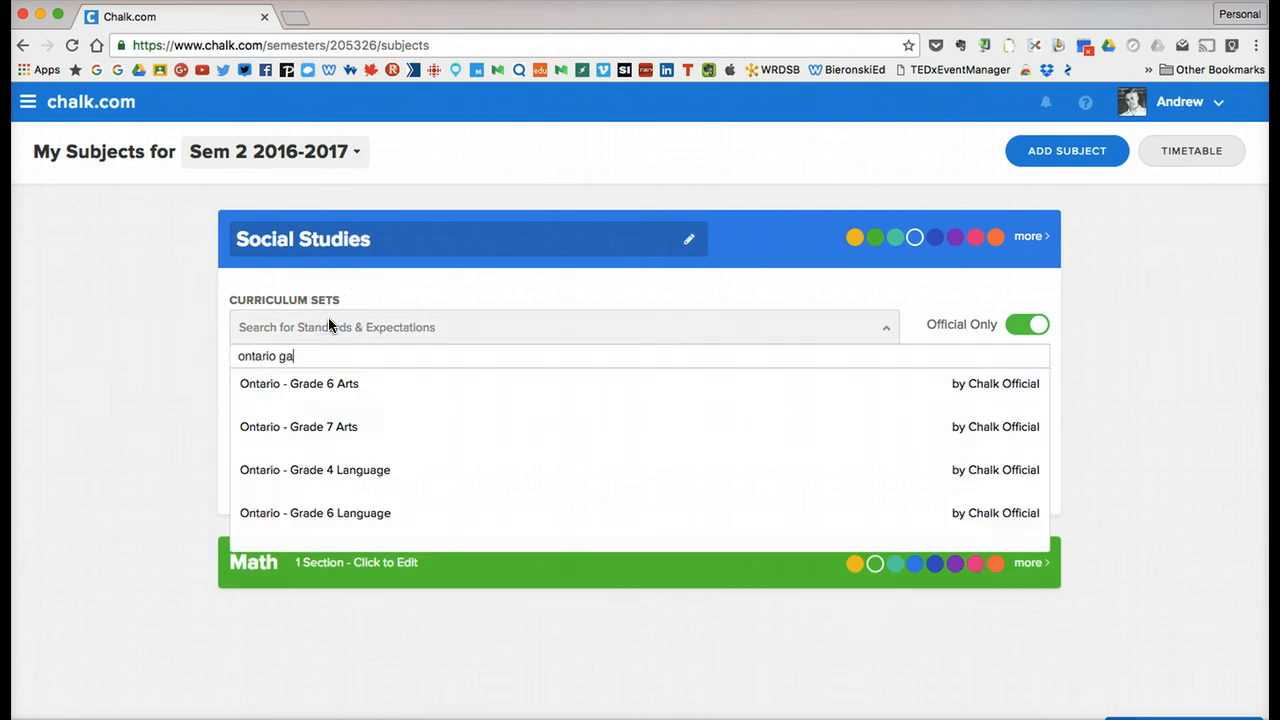
key("BackSpace")
type("rade 4 social")
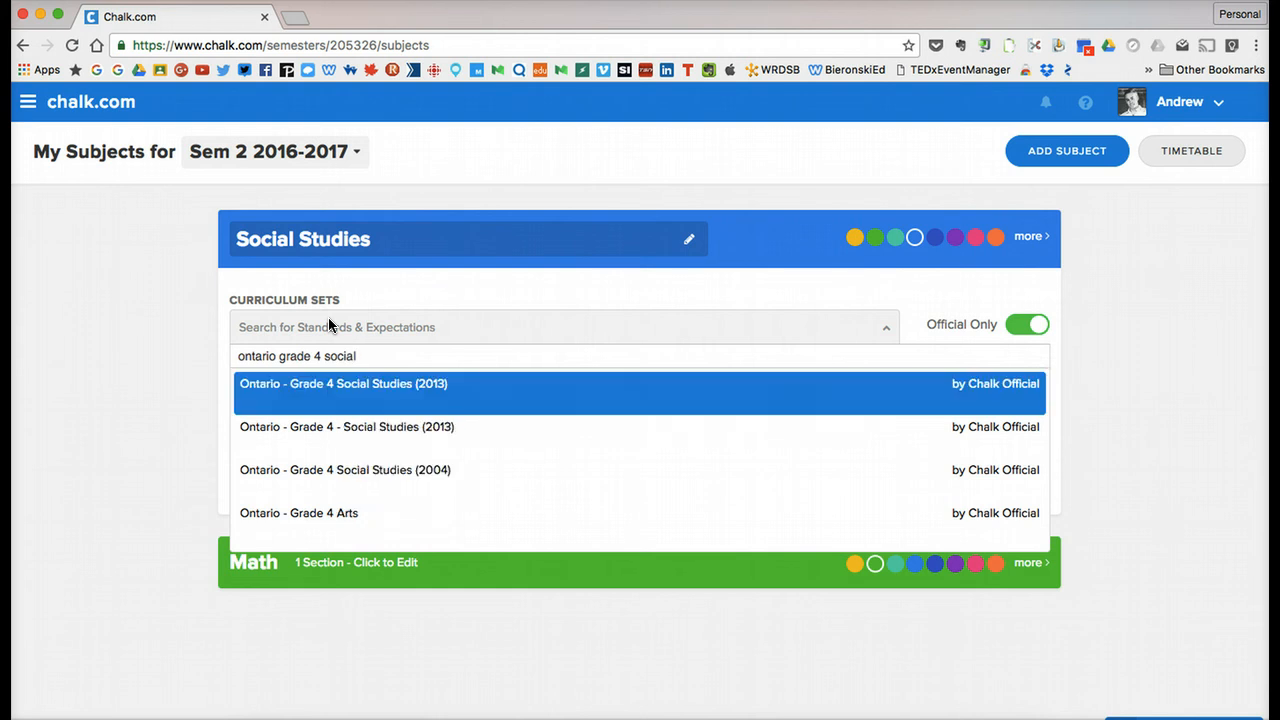
left_click(358, 393)
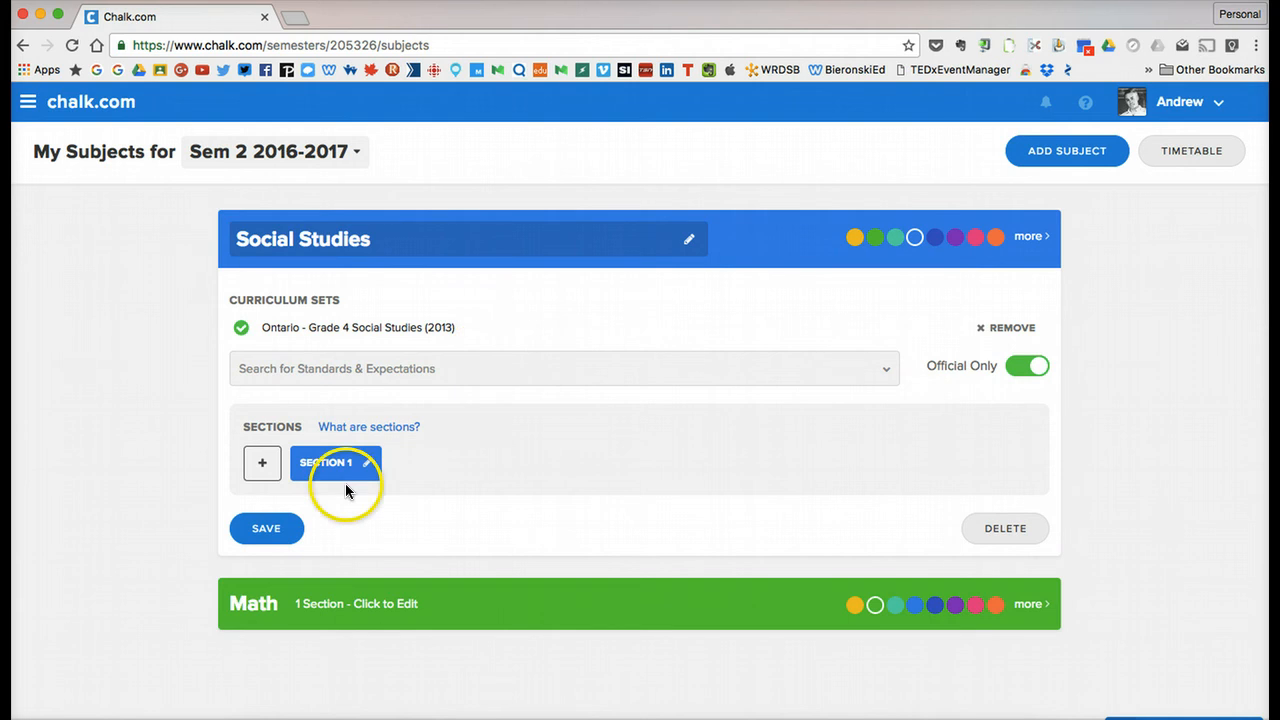
left_click(285, 530)
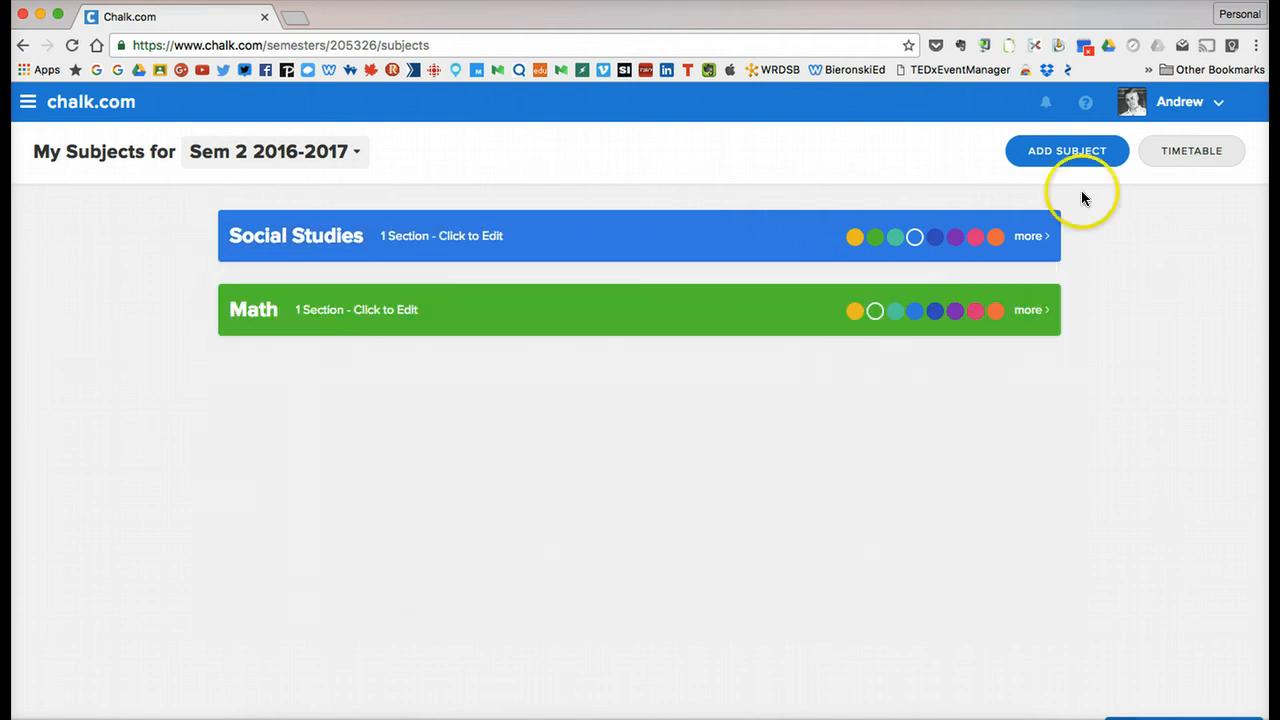
Add a third subject to the Sem 2 2016-2017 semester, name it Science and change its colour to pink.
left_click(1065, 153)
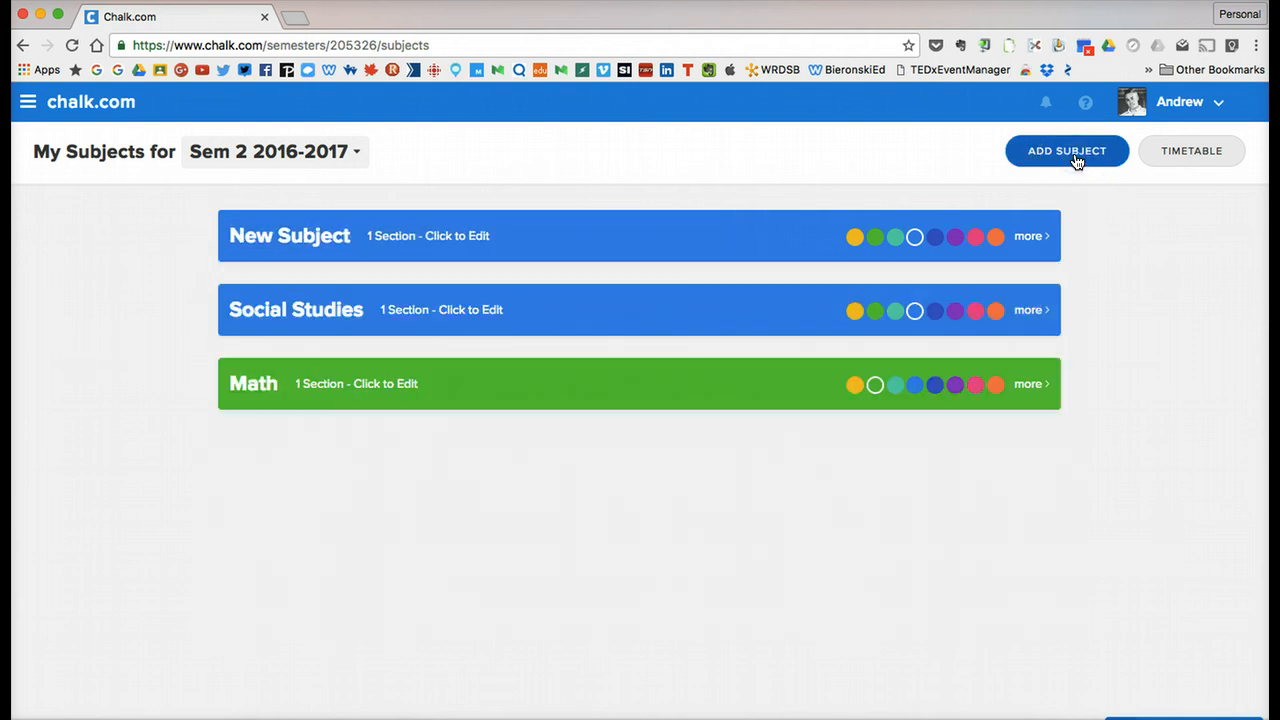
left_click(318, 236)
type("Science")
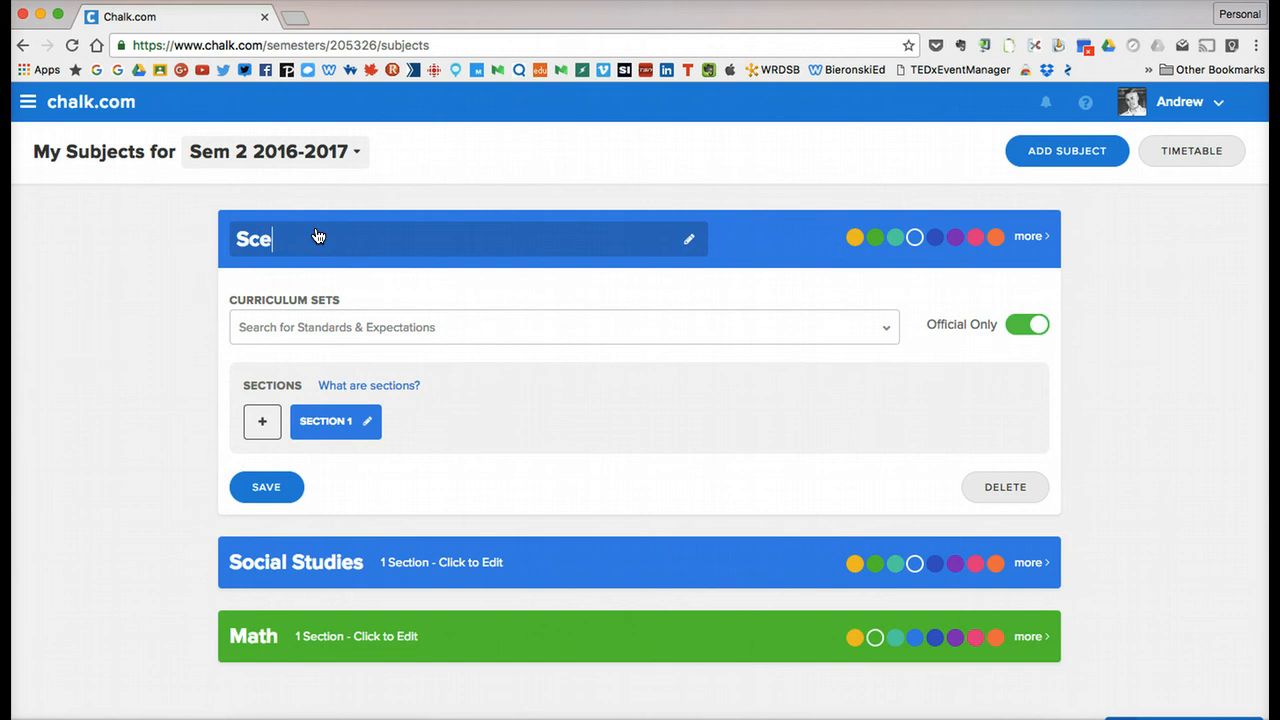
left_click(975, 237)
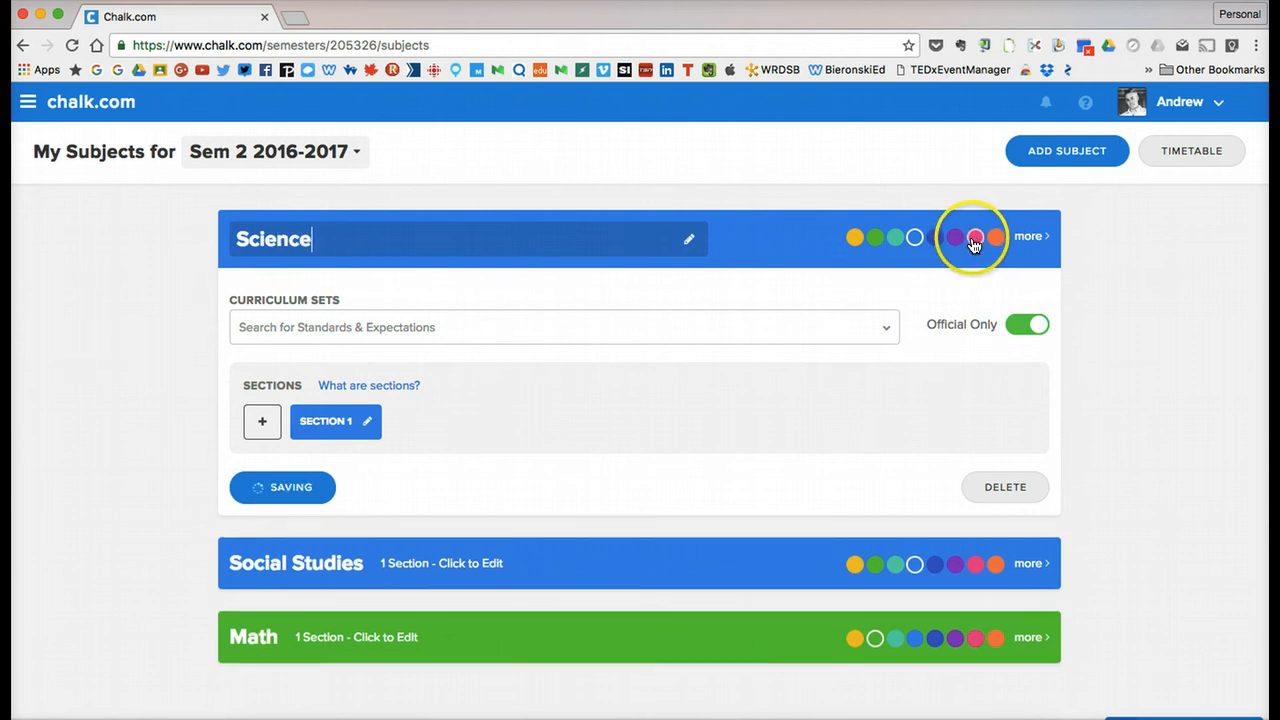
Search the curriculum sets for "ontario grade 4 scie", attach Ontario - Grade 4 Science and Technology to Science and save the subject.
left_click(486, 331)
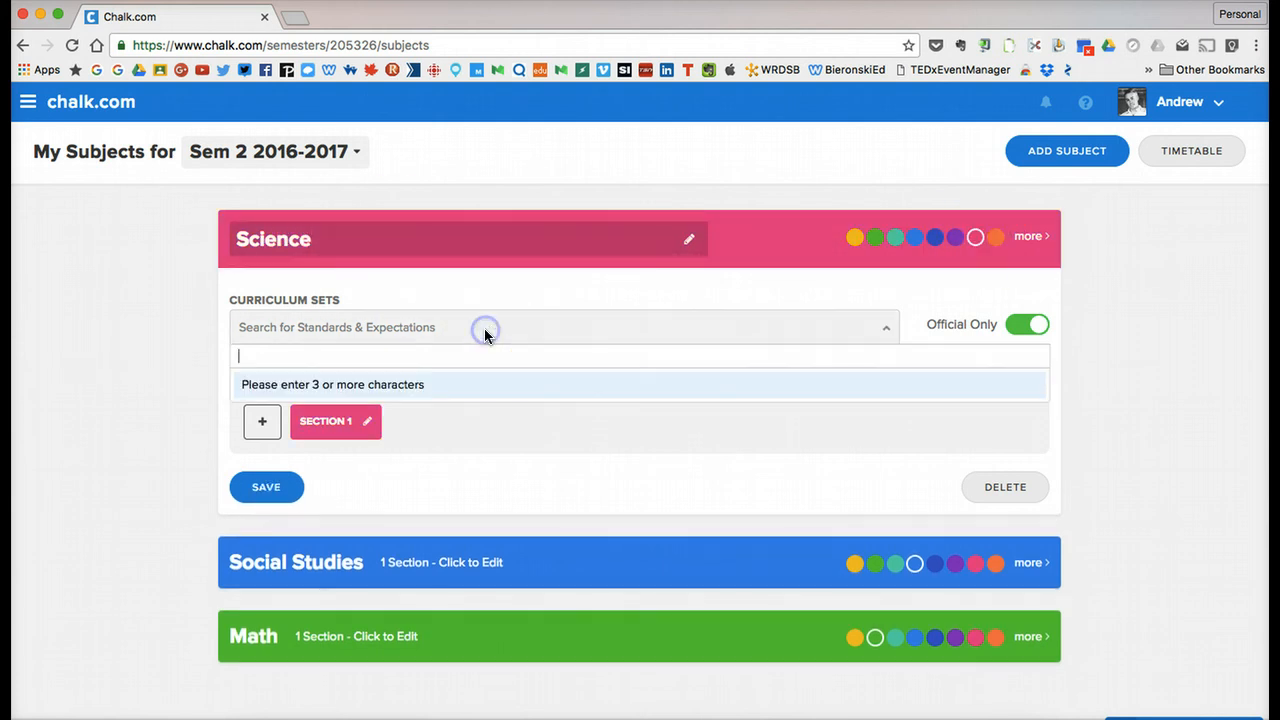
type("ontar")
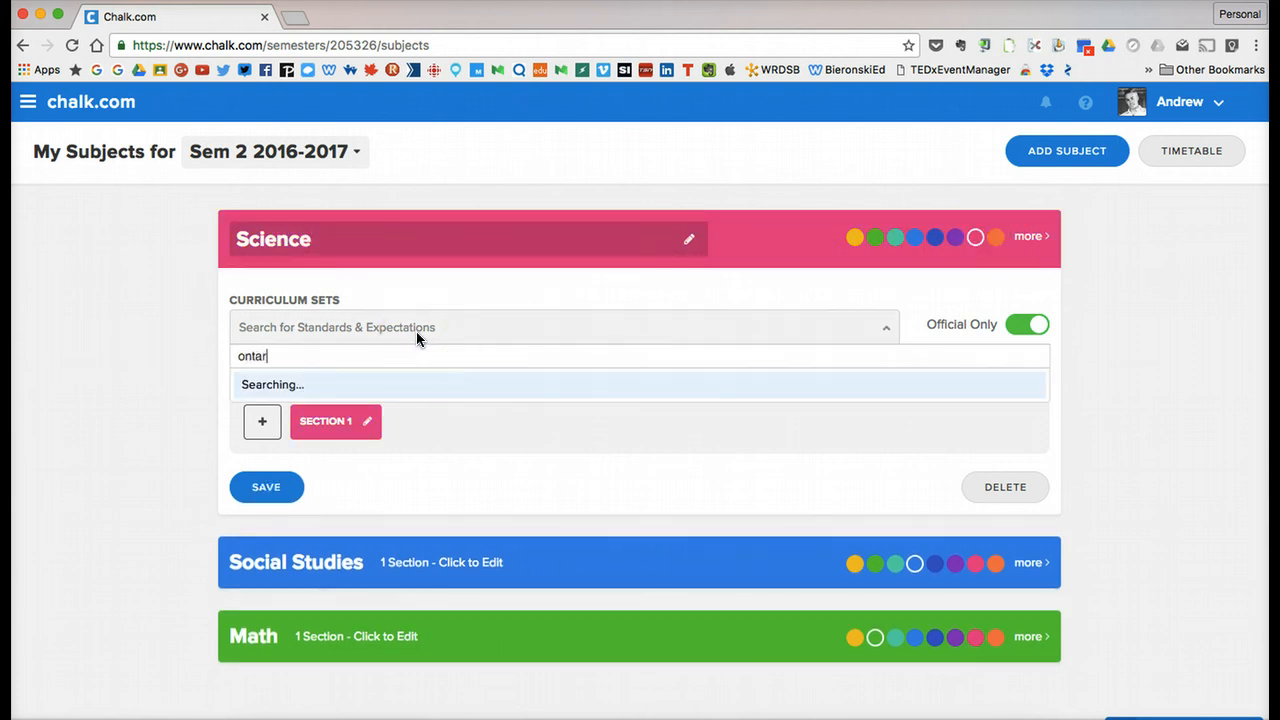
type("io grade 4 scie")
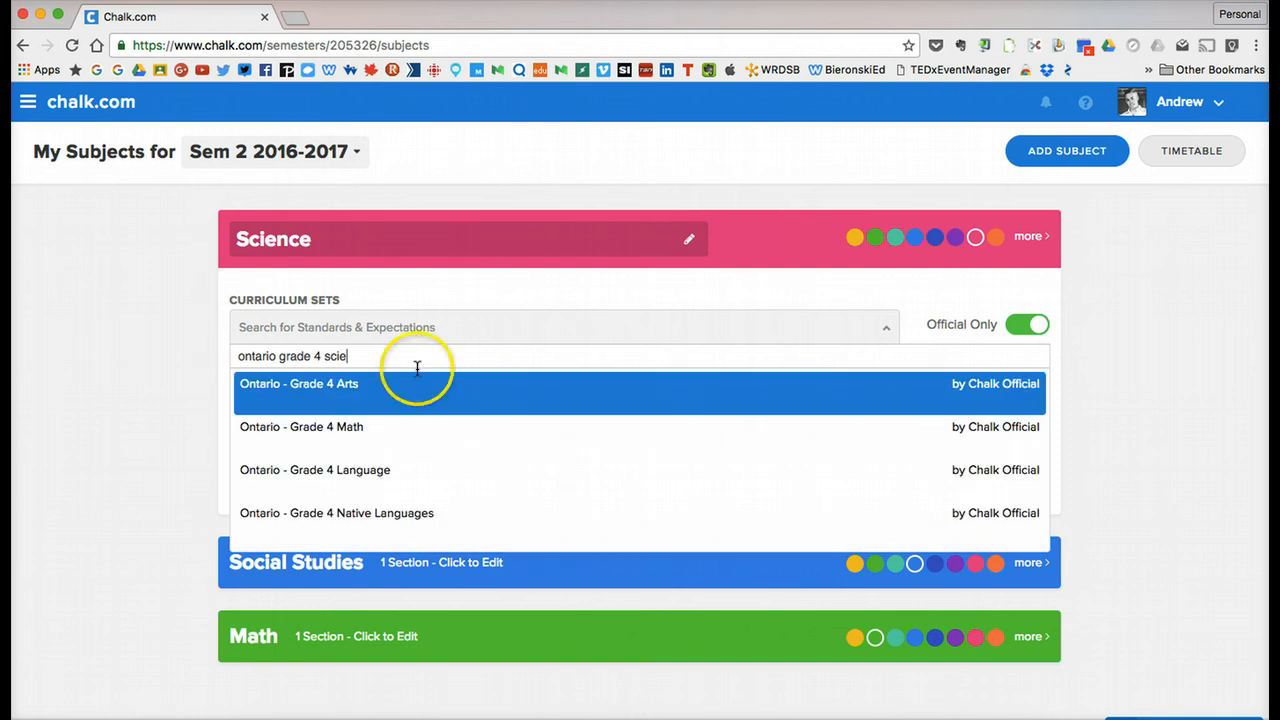
scroll(419, 415, "down", 2)
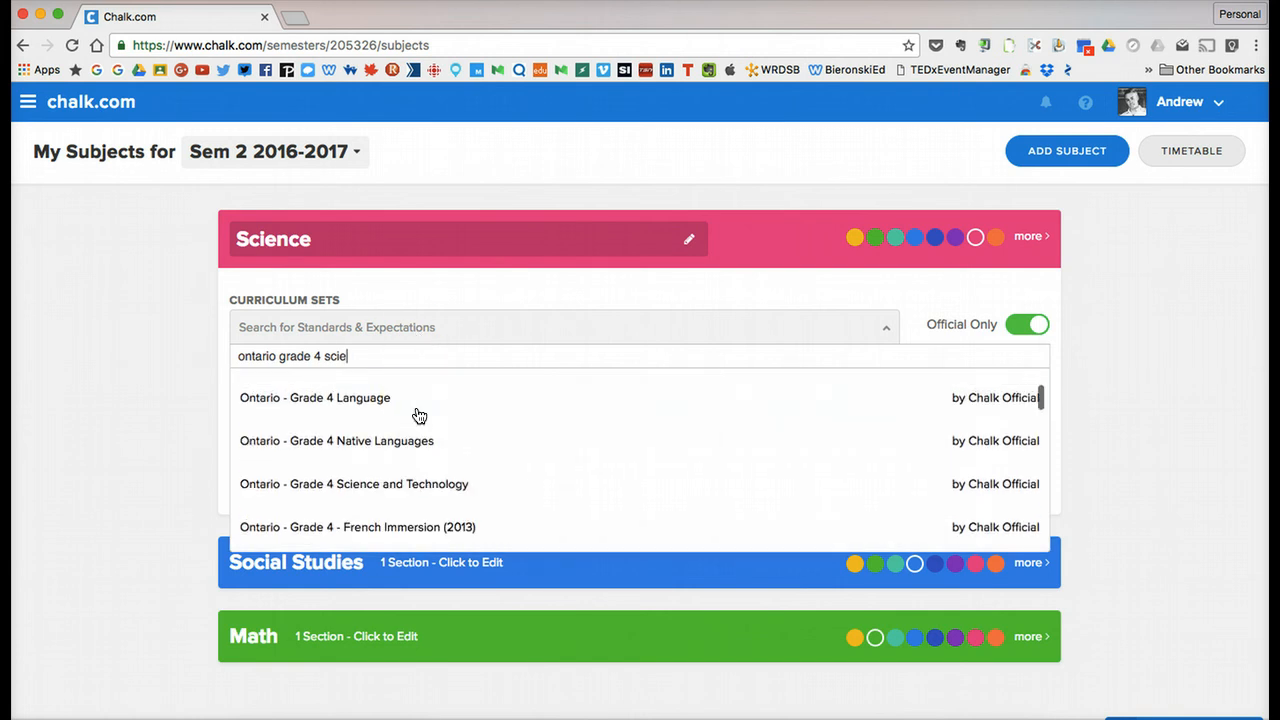
left_click(408, 494)
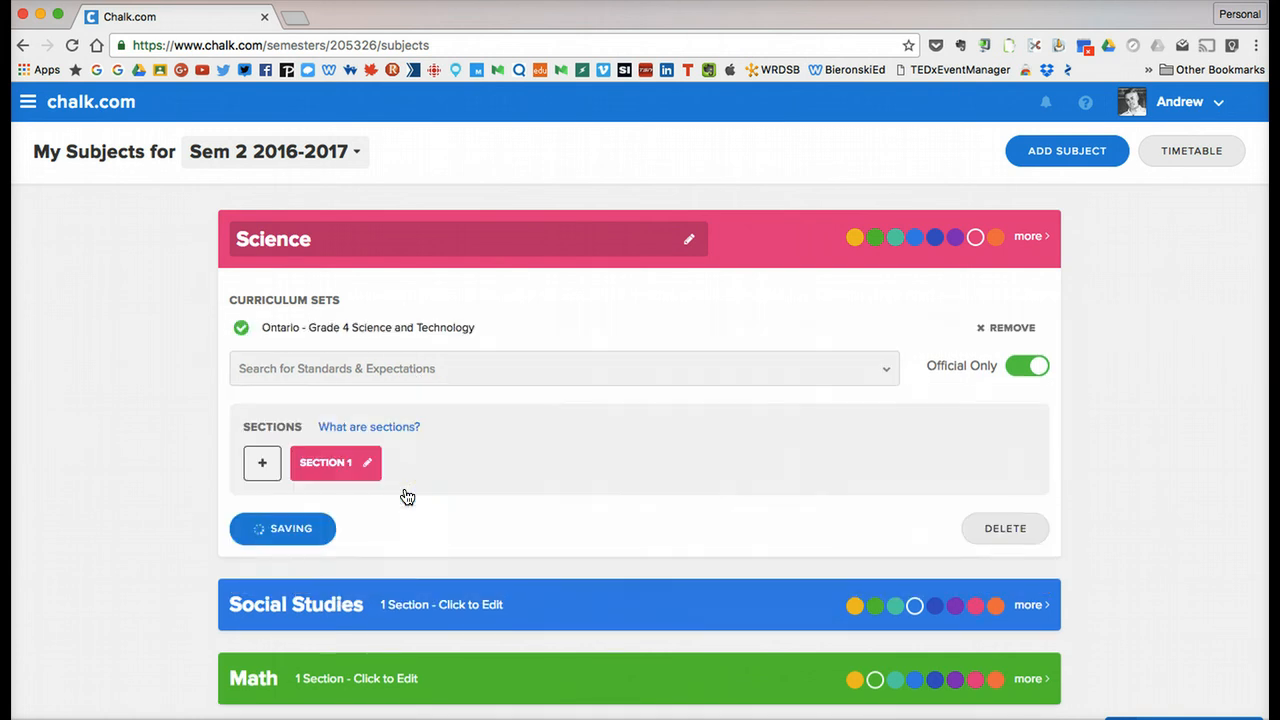
left_click(270, 528)
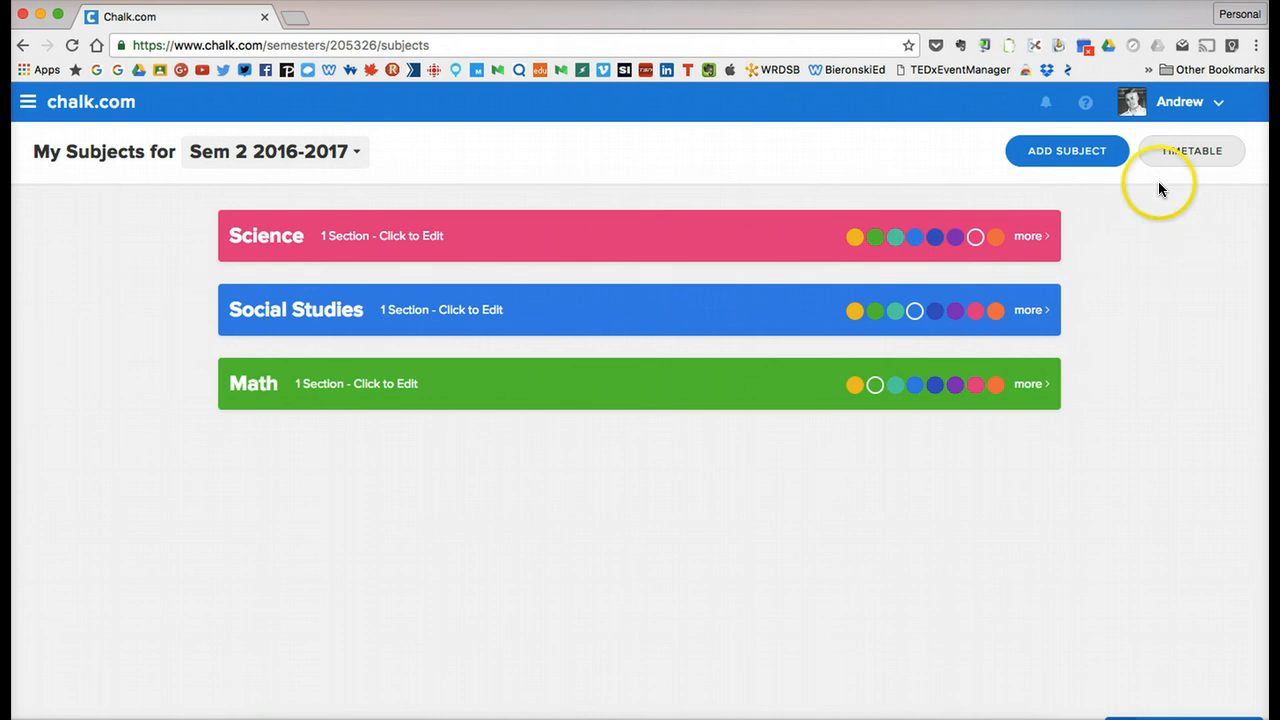
Open the timetable for Sem 2 2016-2017 and set its rotation schedule to 5 Days.
left_click(1184, 158)
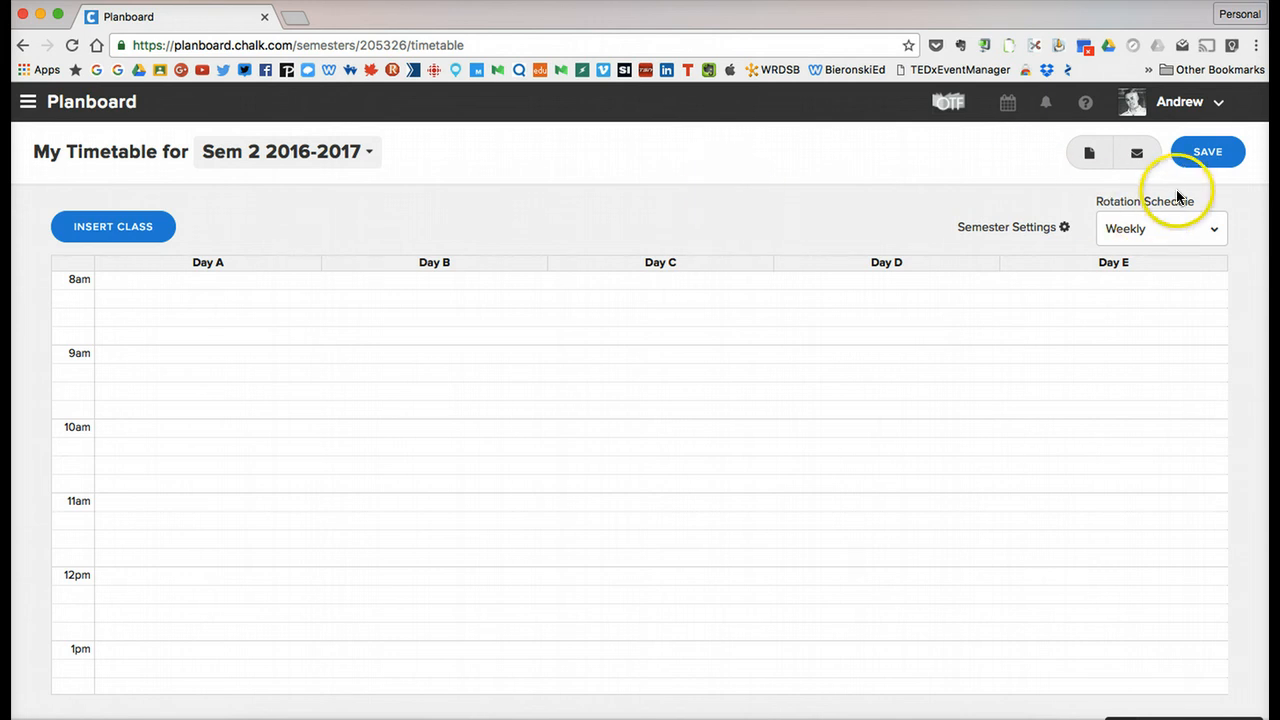
left_click(1142, 237)
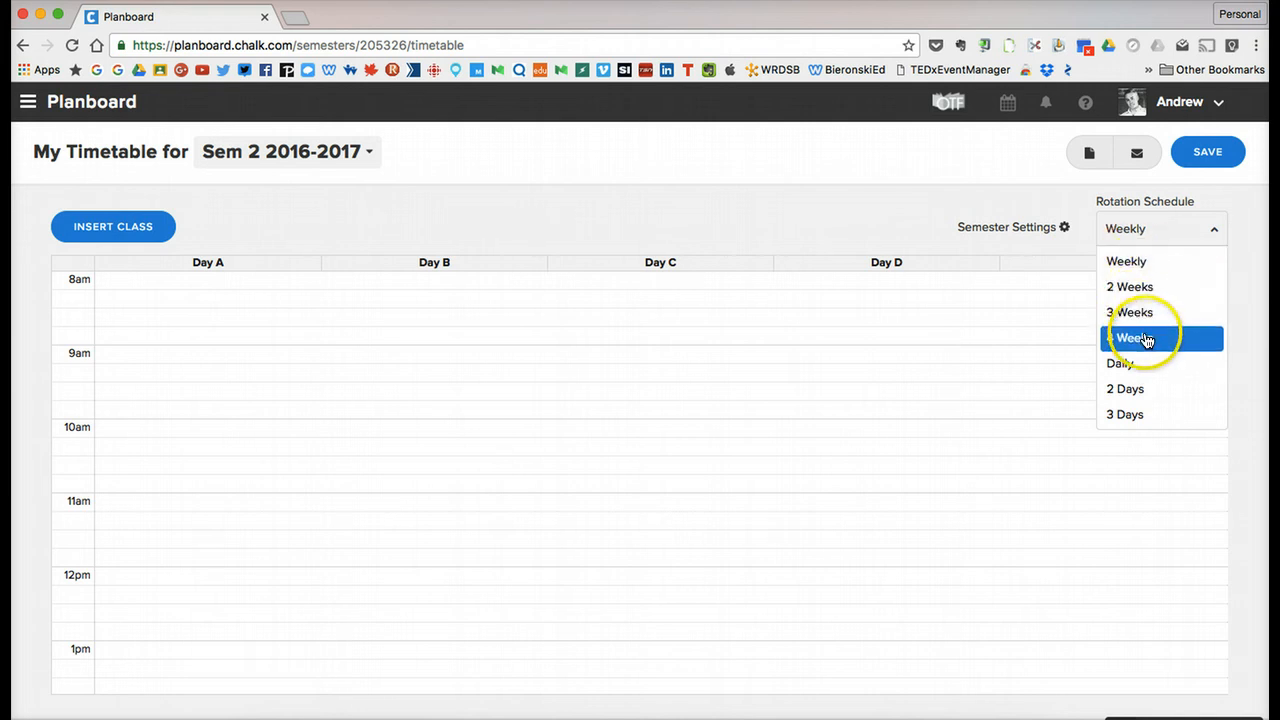
scroll(1146, 341, "down", 5)
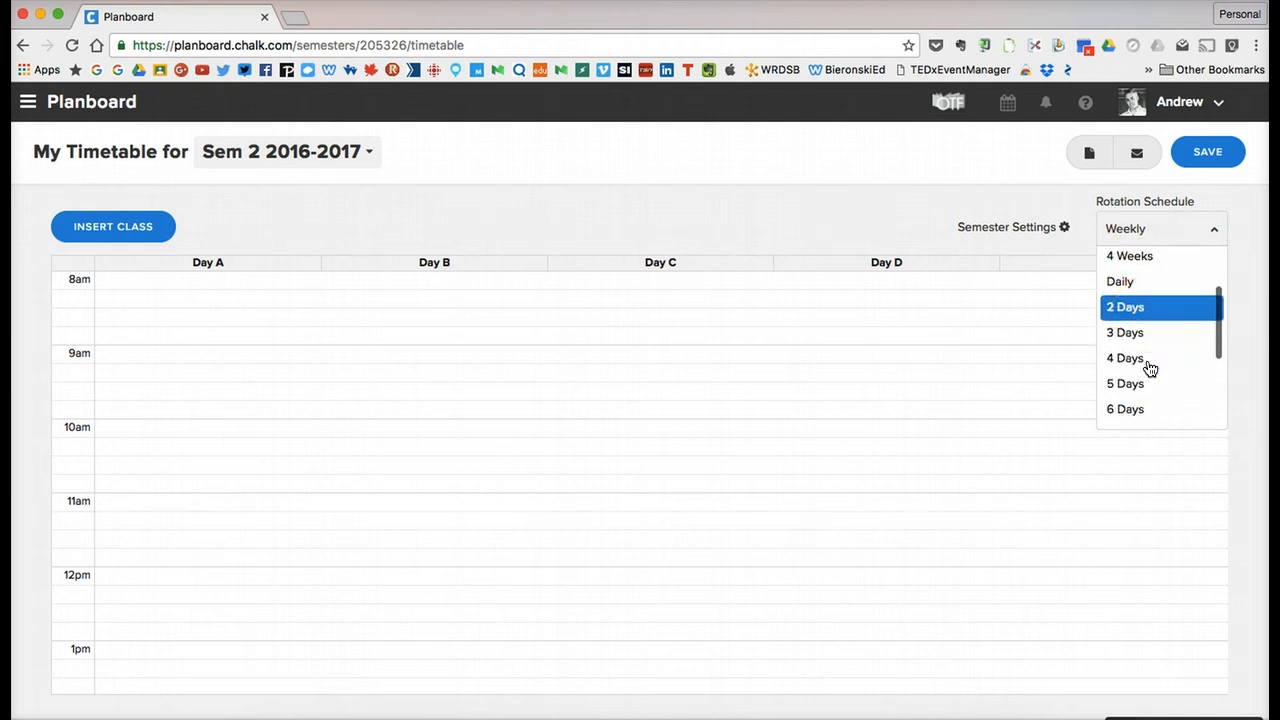
scroll(1150, 370, "down", 1)
scroll(1150, 370, "up", 6)
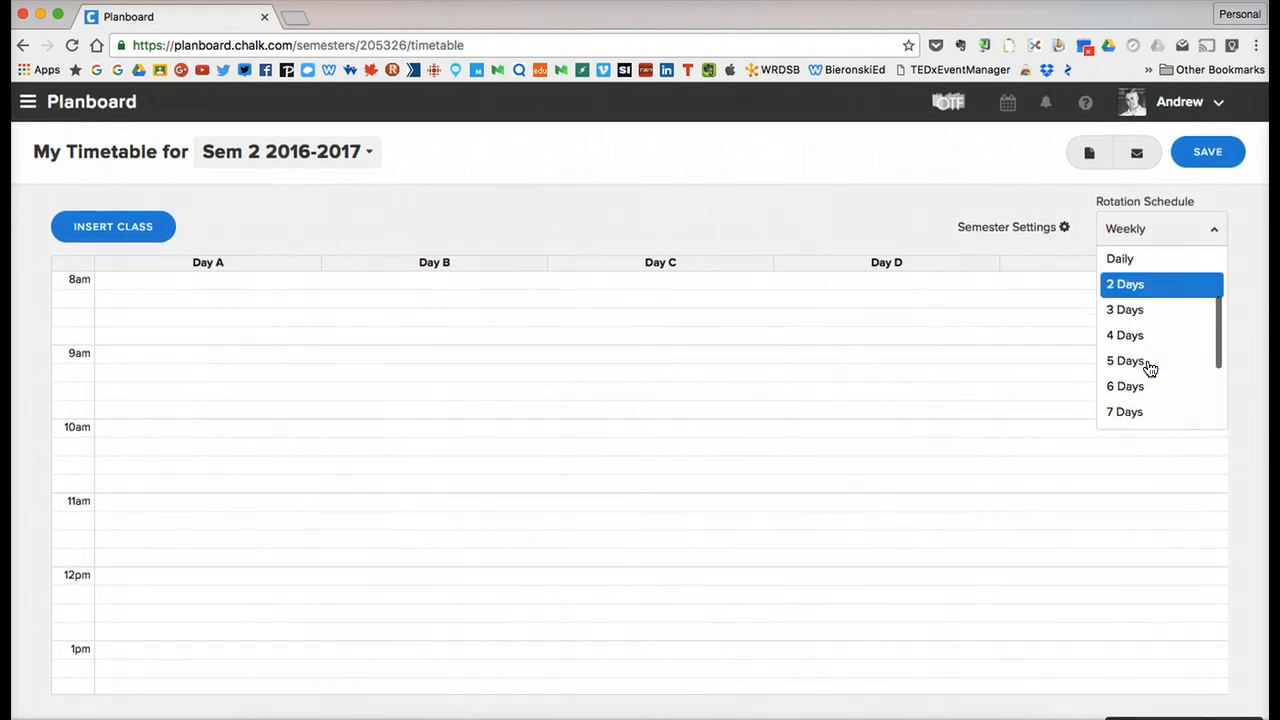
left_click_drag(1150, 366, 1145, 264)
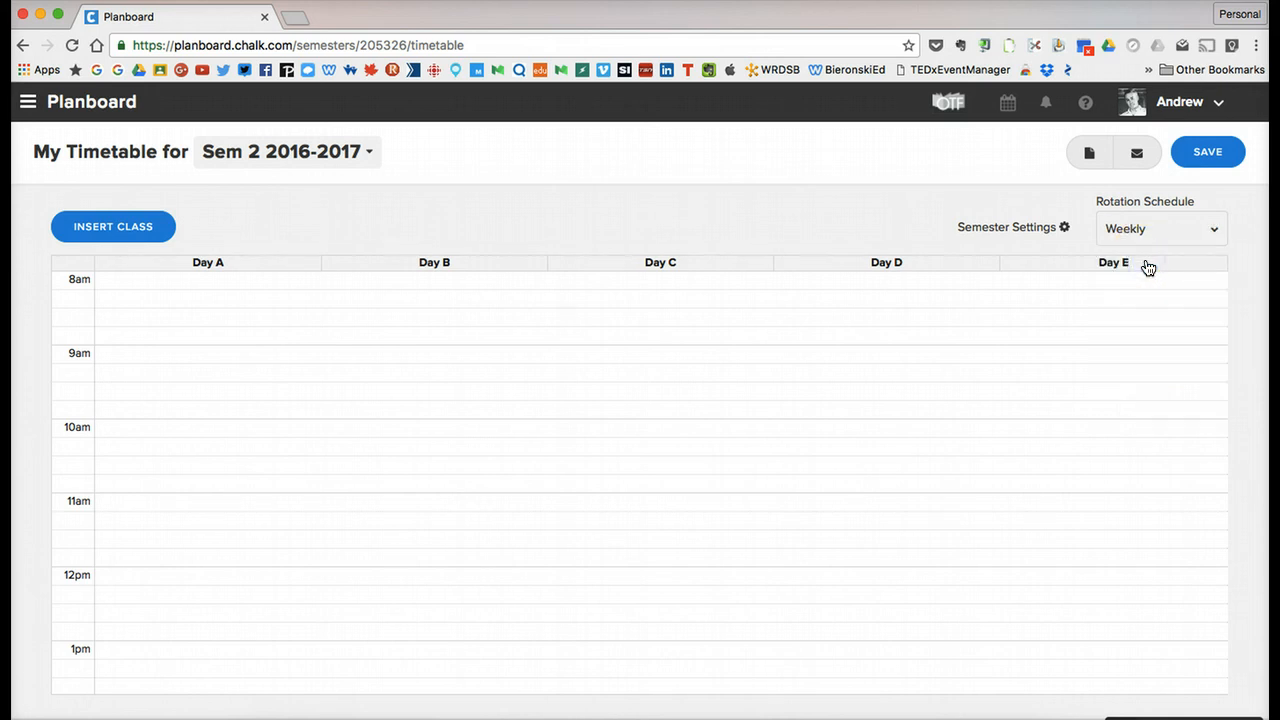
left_click(1146, 232)
left_click(1147, 233)
scroll(1153, 391, "down", 2)
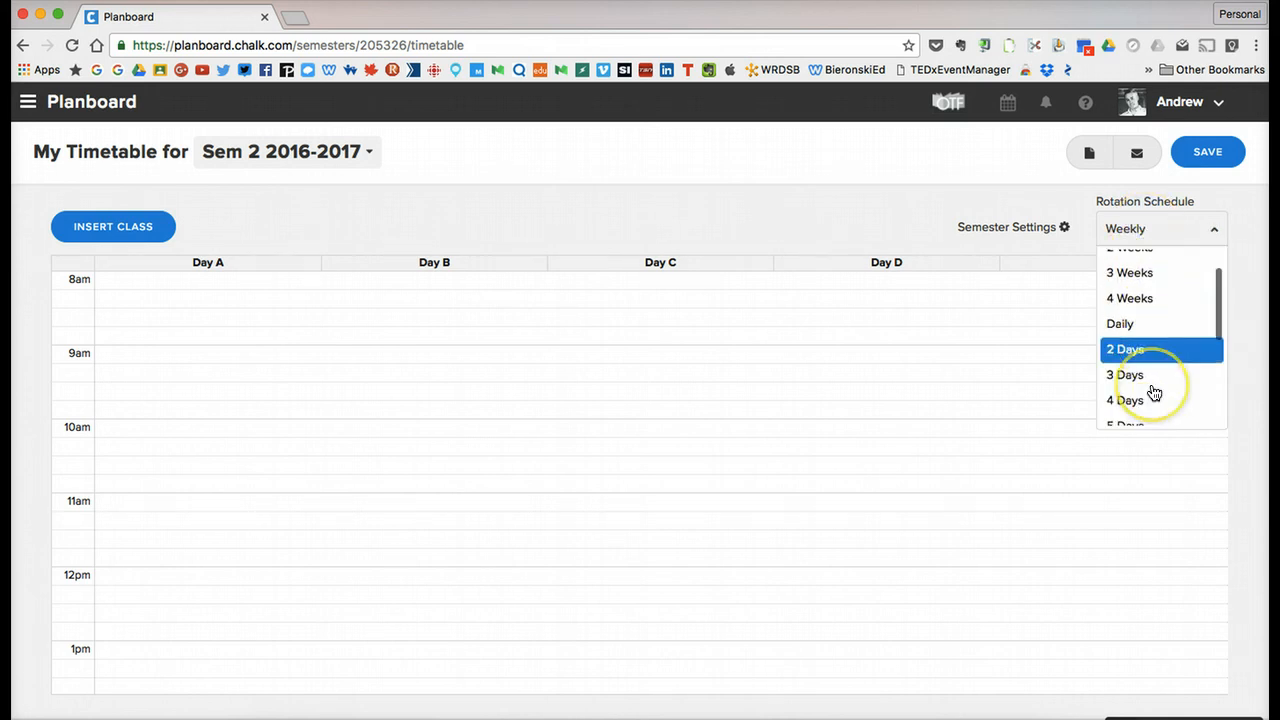
left_click(1141, 376)
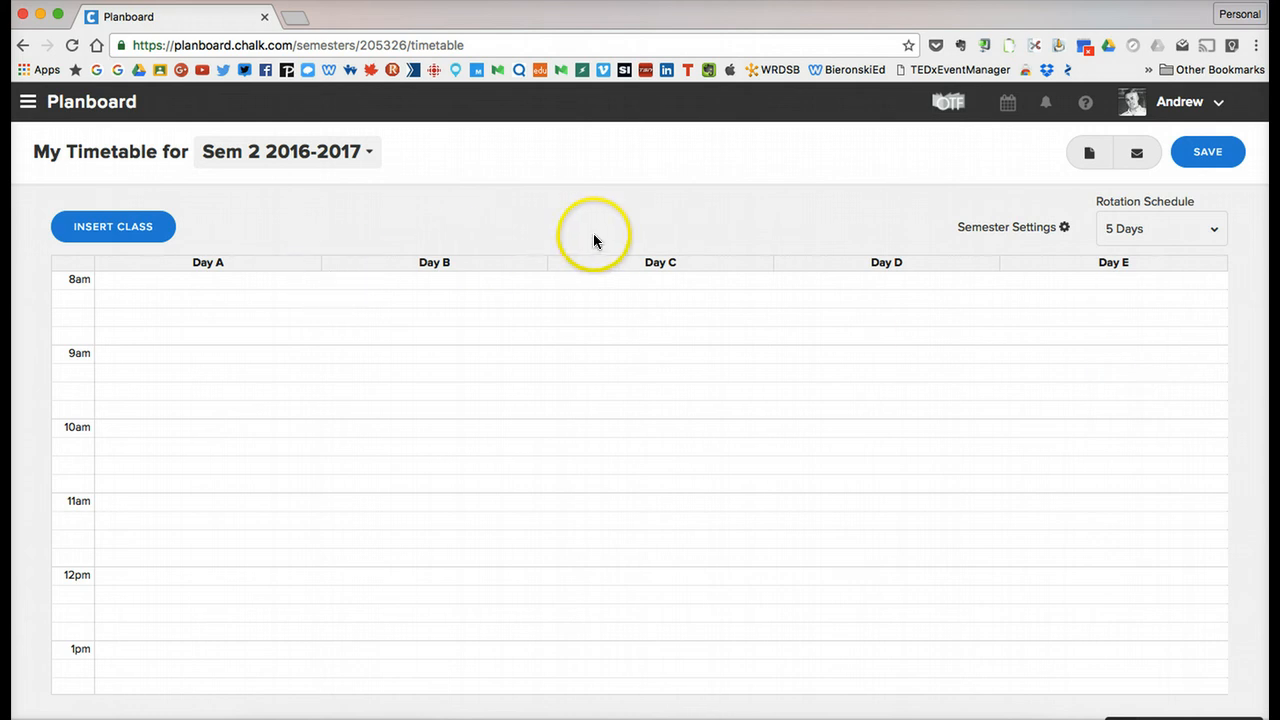
Insert a Math class from 9:30 am to 10:30 am on Days 1, 3 and 5 of the rotation.
left_click(145, 232)
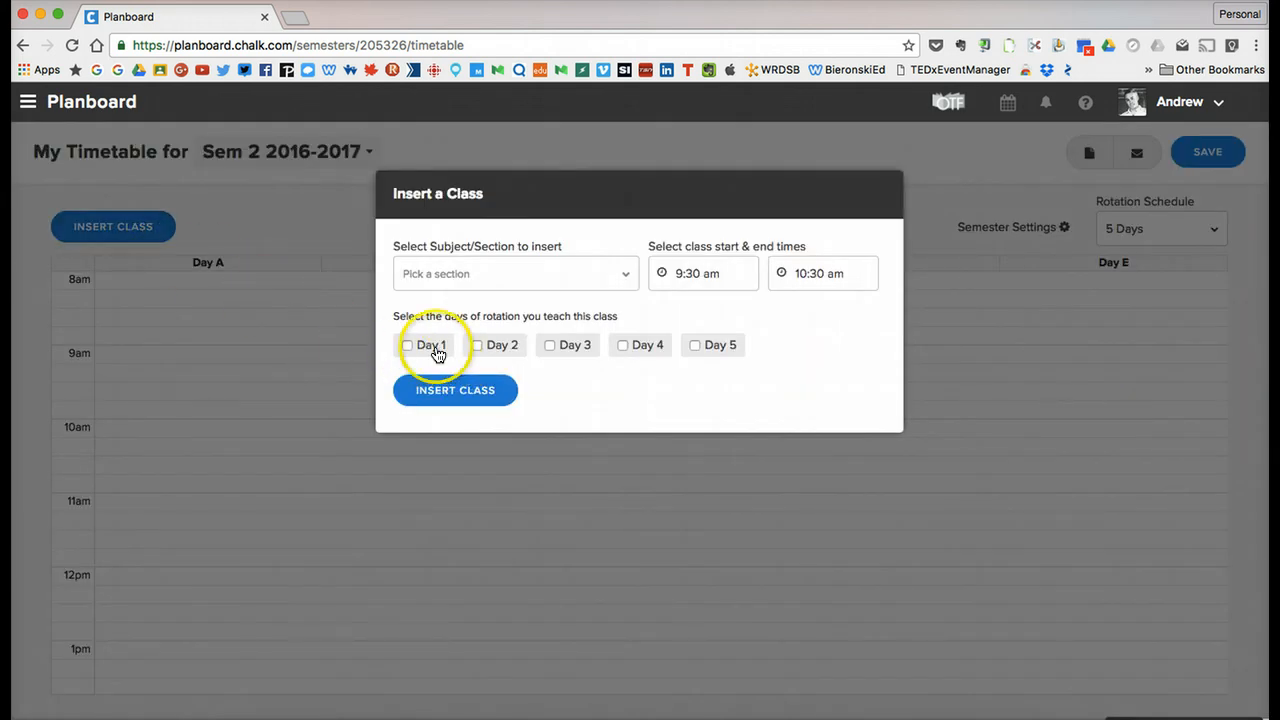
left_click(465, 280)
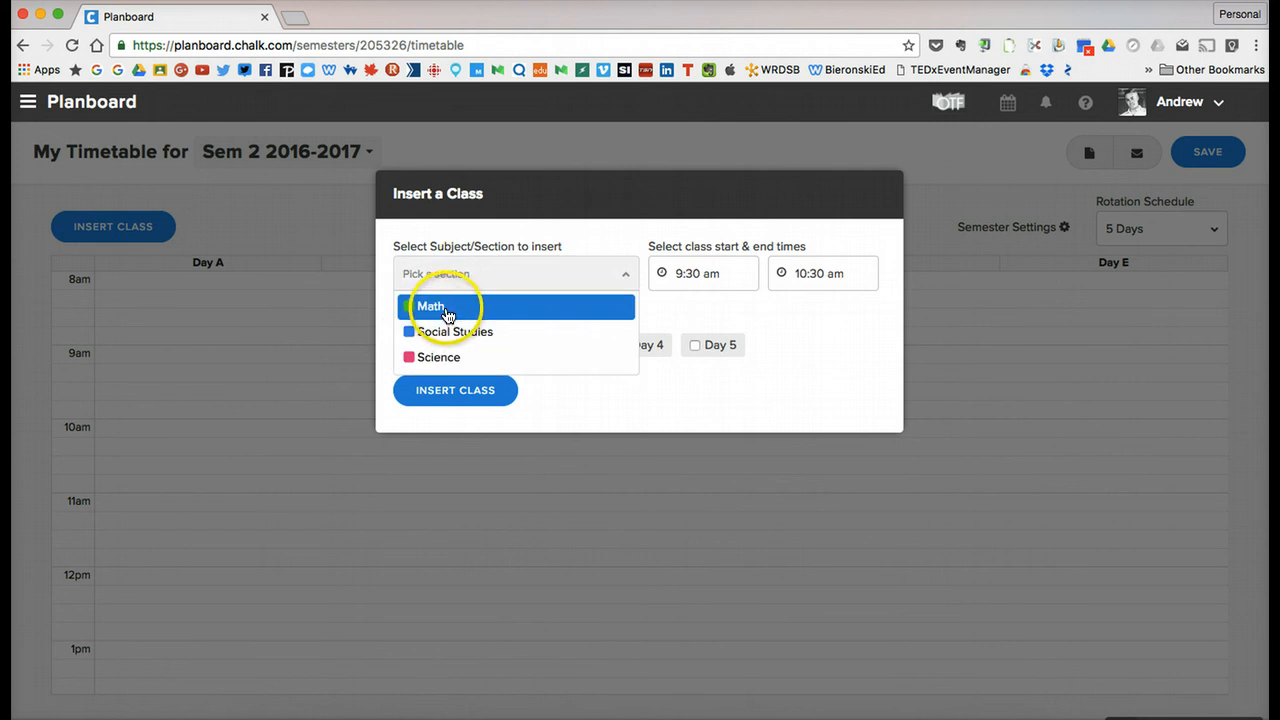
left_click(452, 306)
left_click(406, 345)
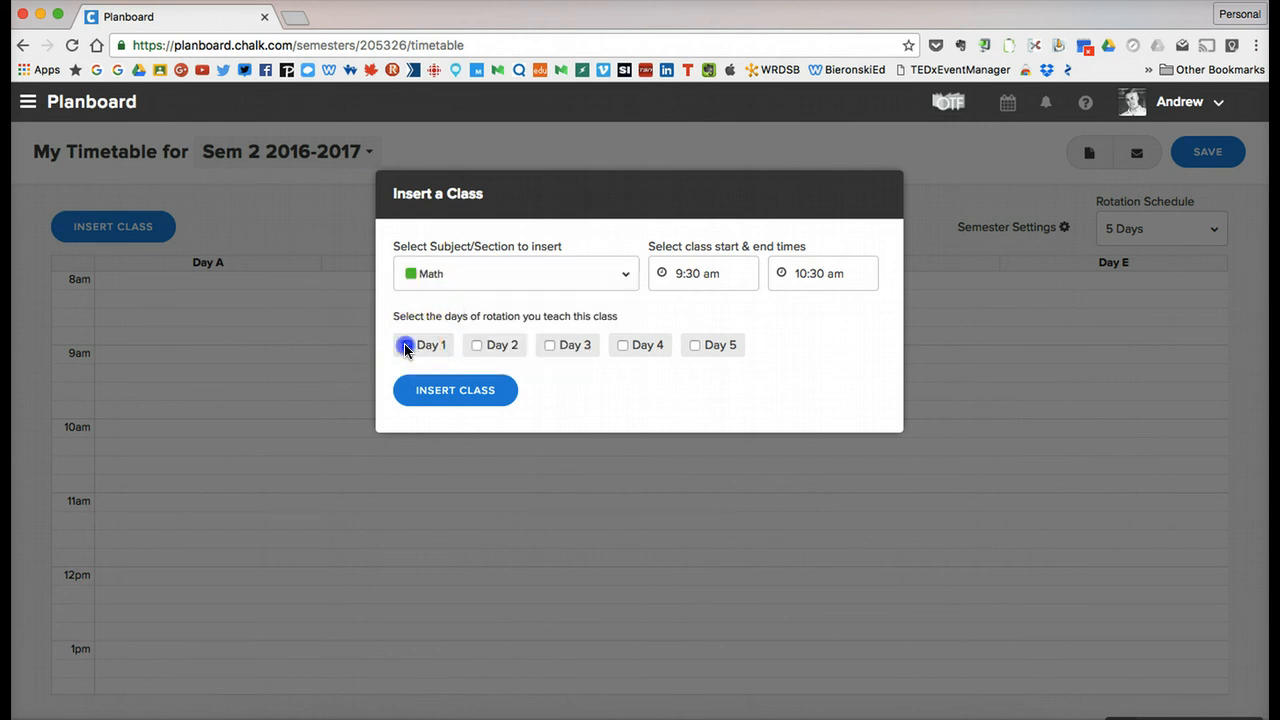
left_click(545, 347)
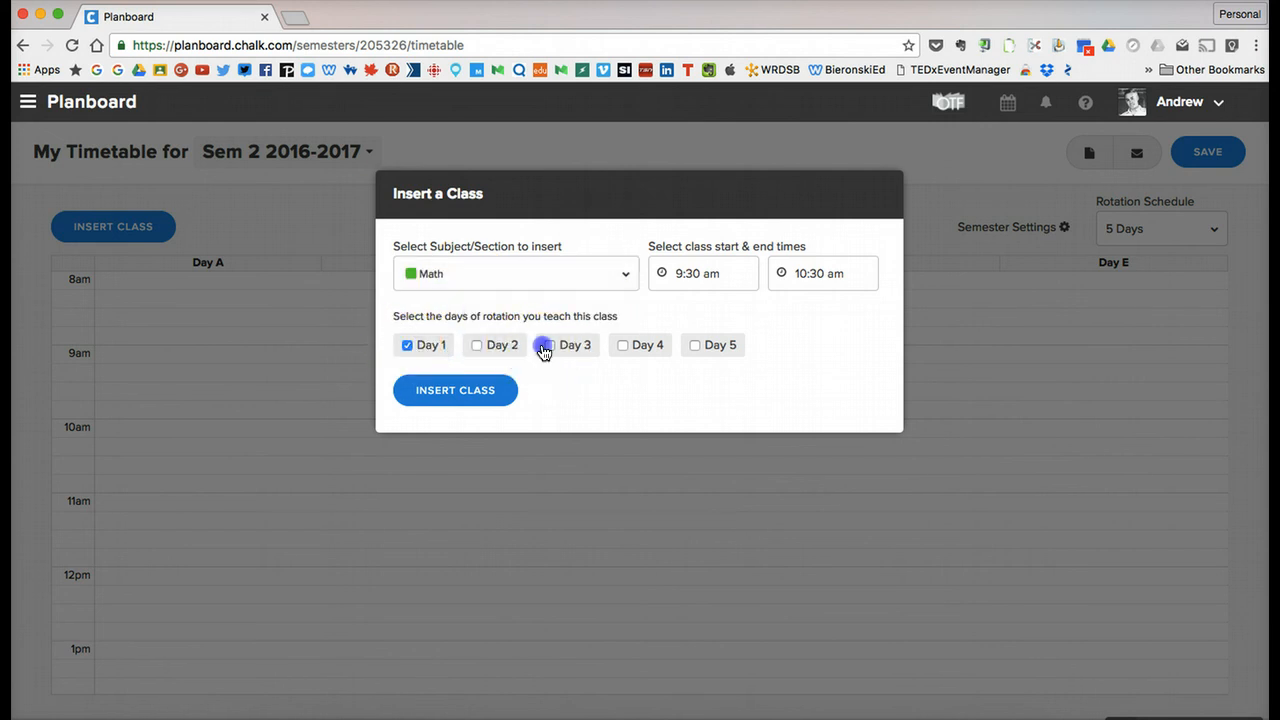
left_click(695, 345)
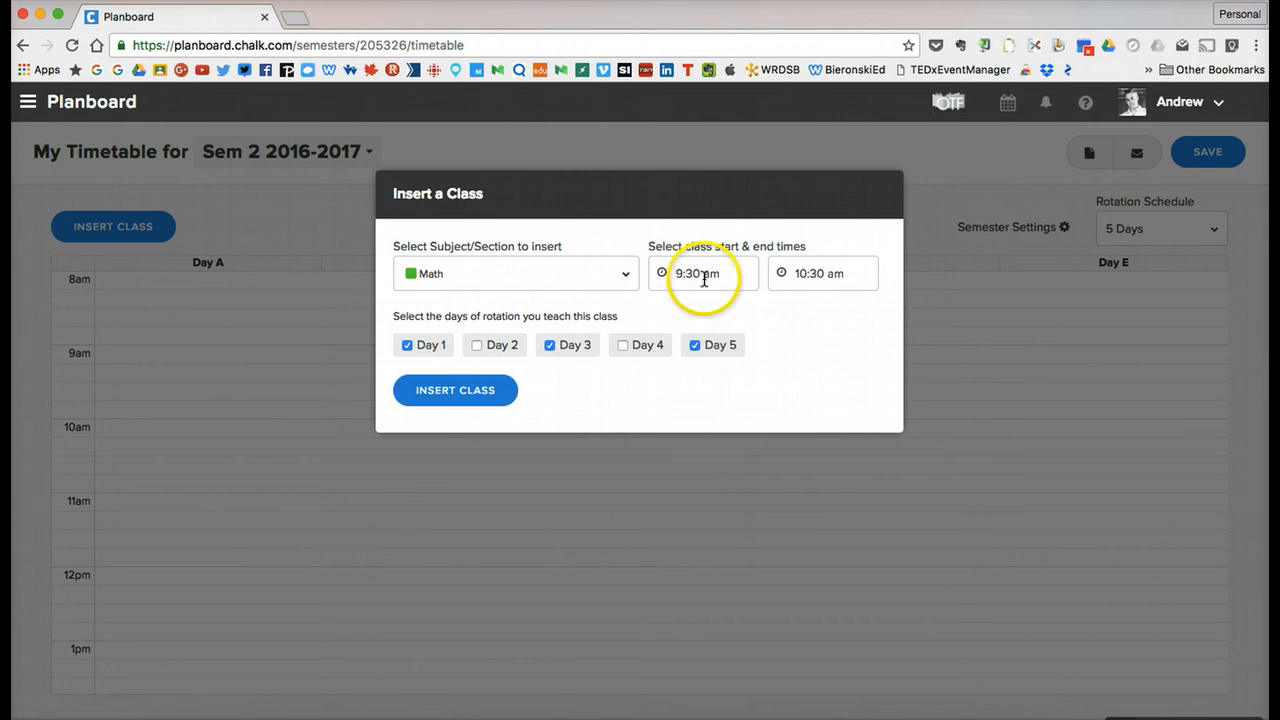
left_click(490, 392)
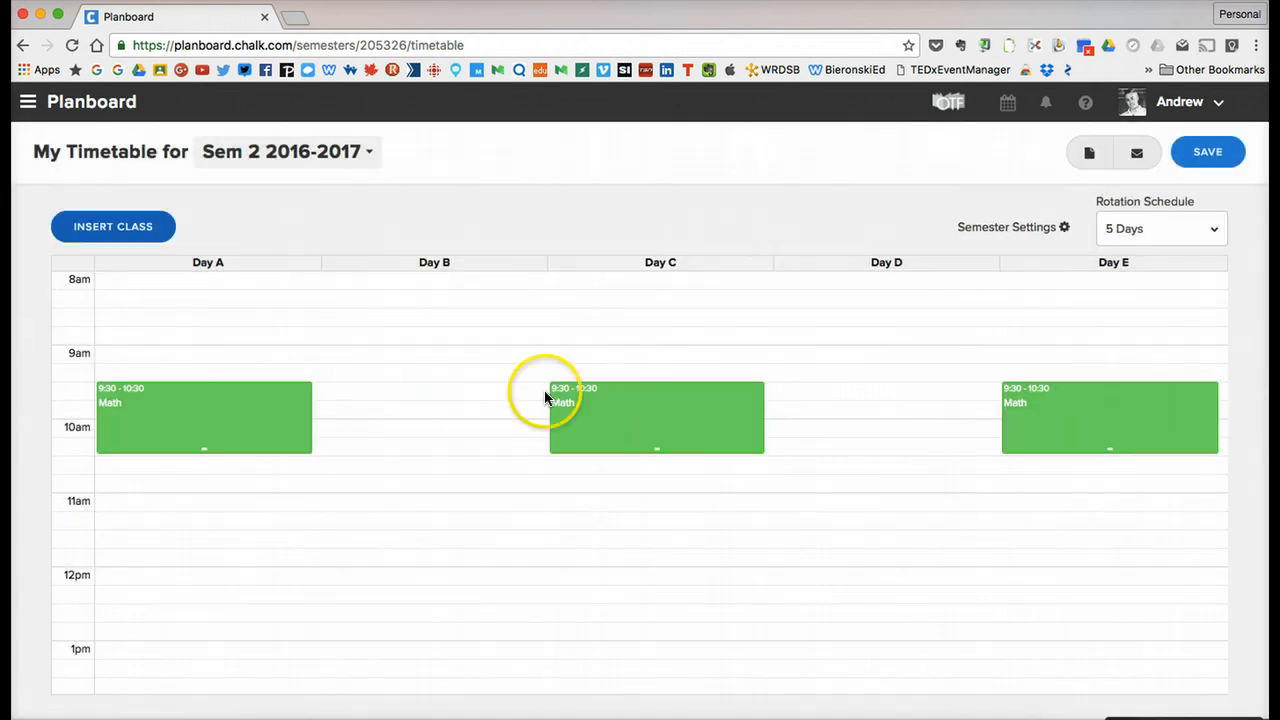
Start inserting another Math class and select only Day 2 and Day 4 as its rotation days.
left_click(128, 226)
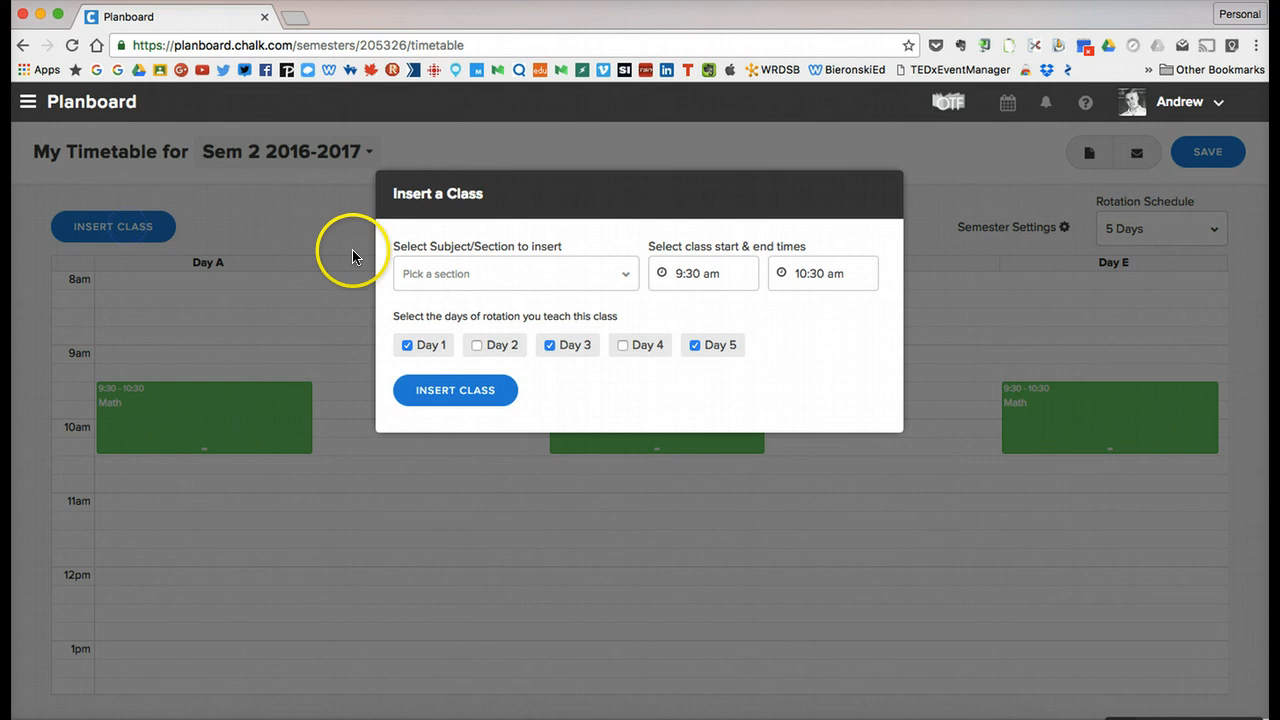
left_click(427, 272)
left_click(430, 307)
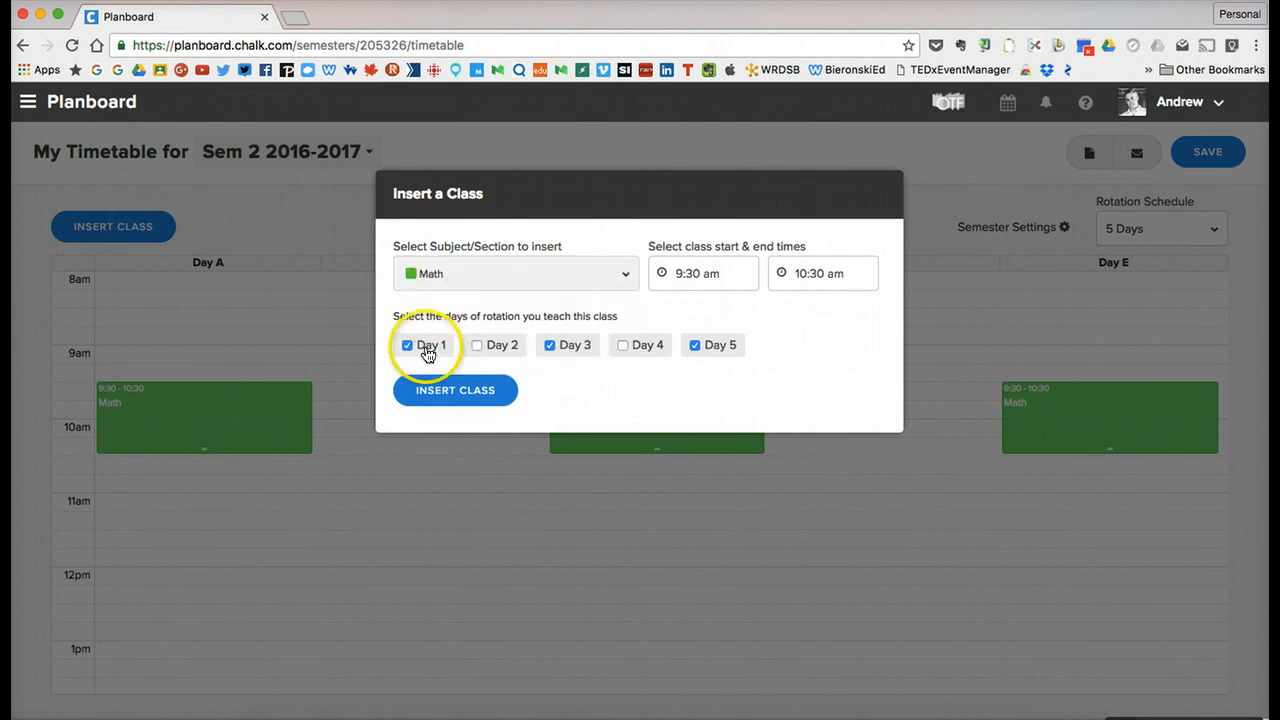
left_click(408, 345)
left_click(546, 346)
left_click(697, 345)
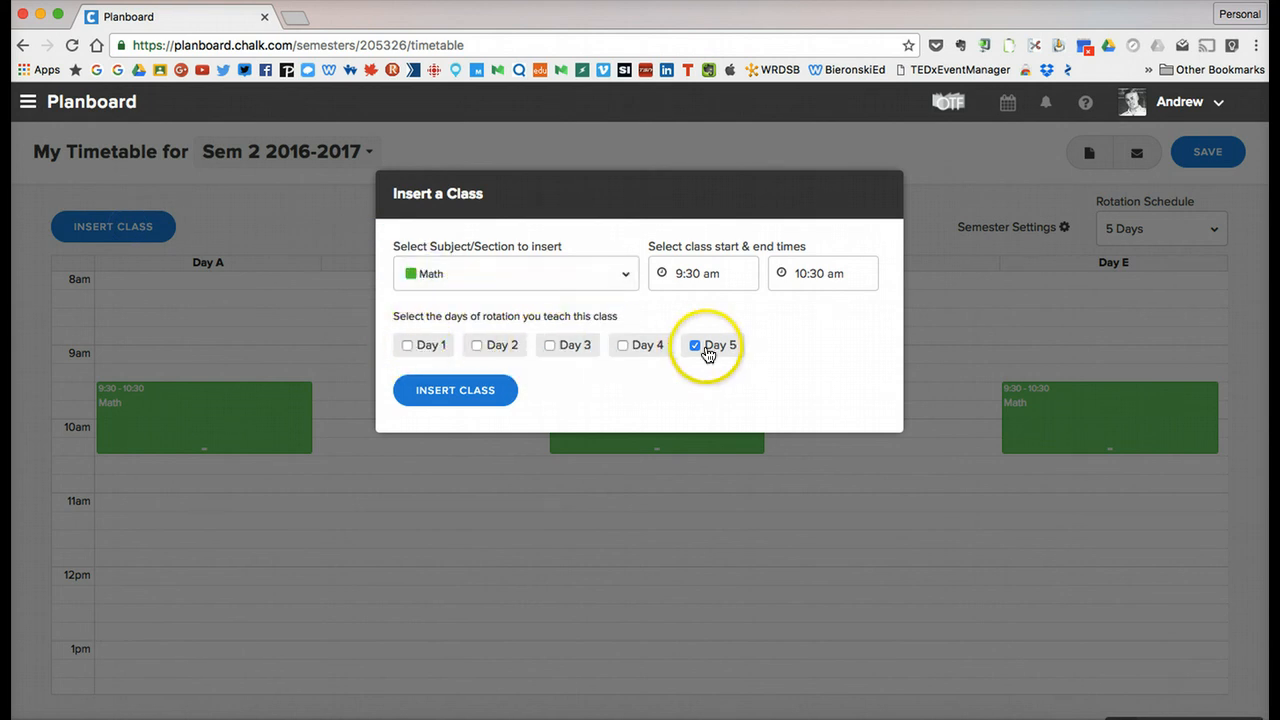
left_click(623, 345)
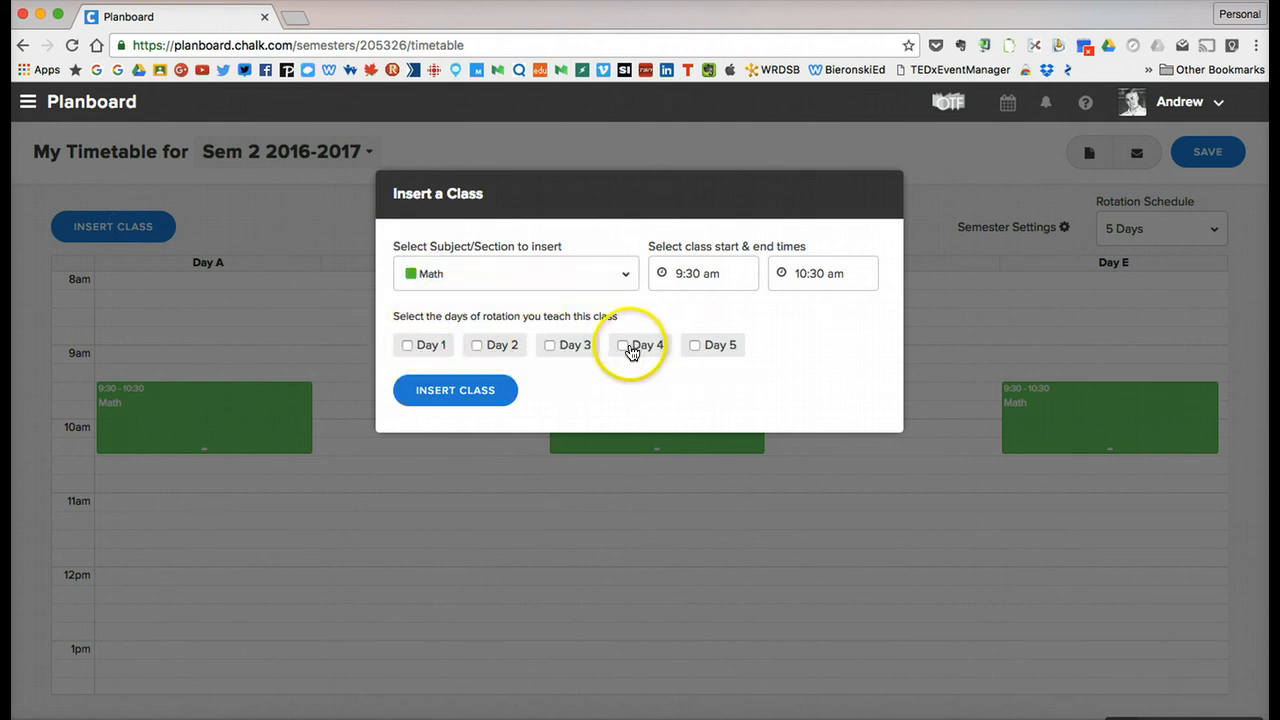
left_click(474, 346)
Set the new Math class to run from 8:30 am to 9:15 am and insert it into the timetable.
left_click(678, 273)
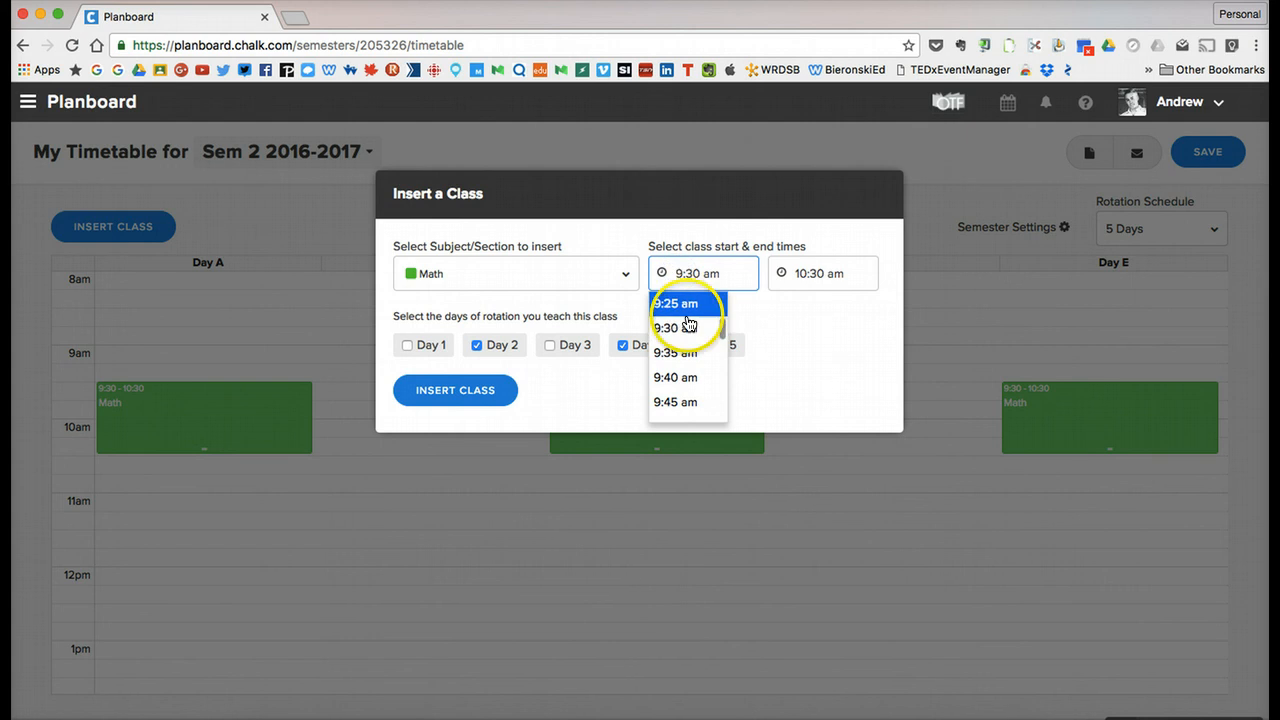
scroll(686, 329, "up", 5)
scroll(688, 323, "up", 3)
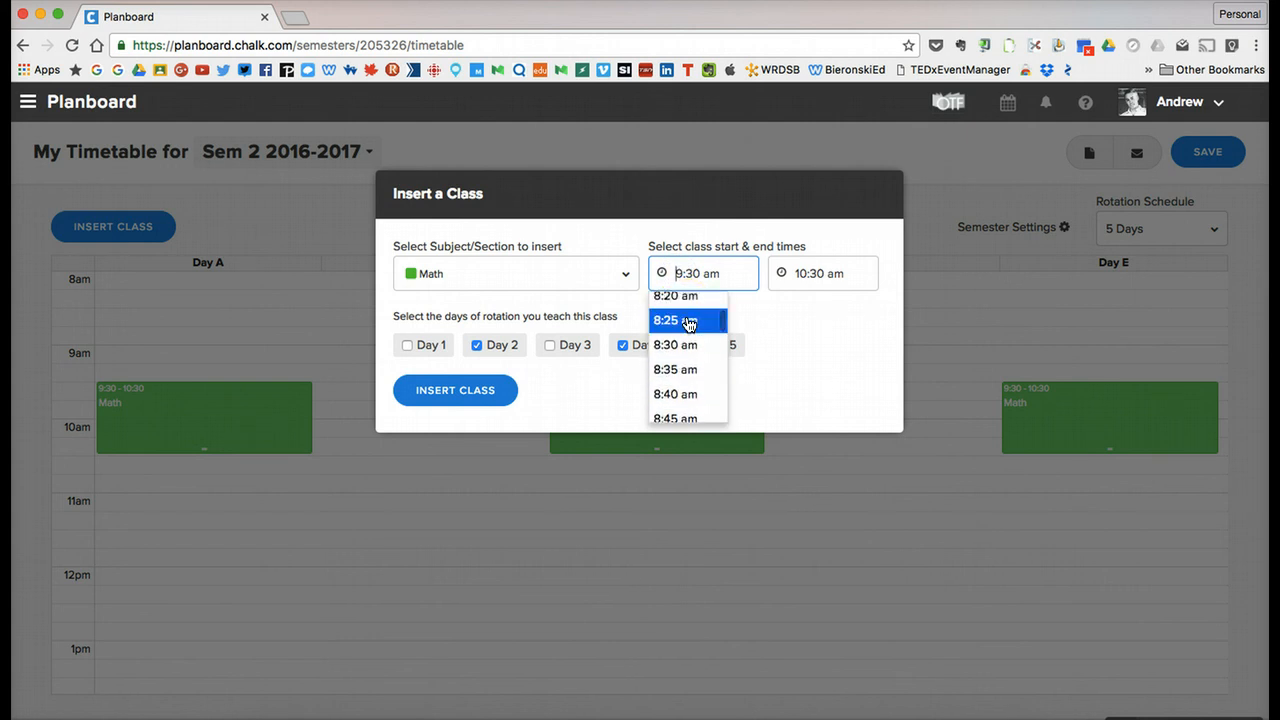
right_click(688, 323)
left_click(684, 276)
left_click(688, 280)
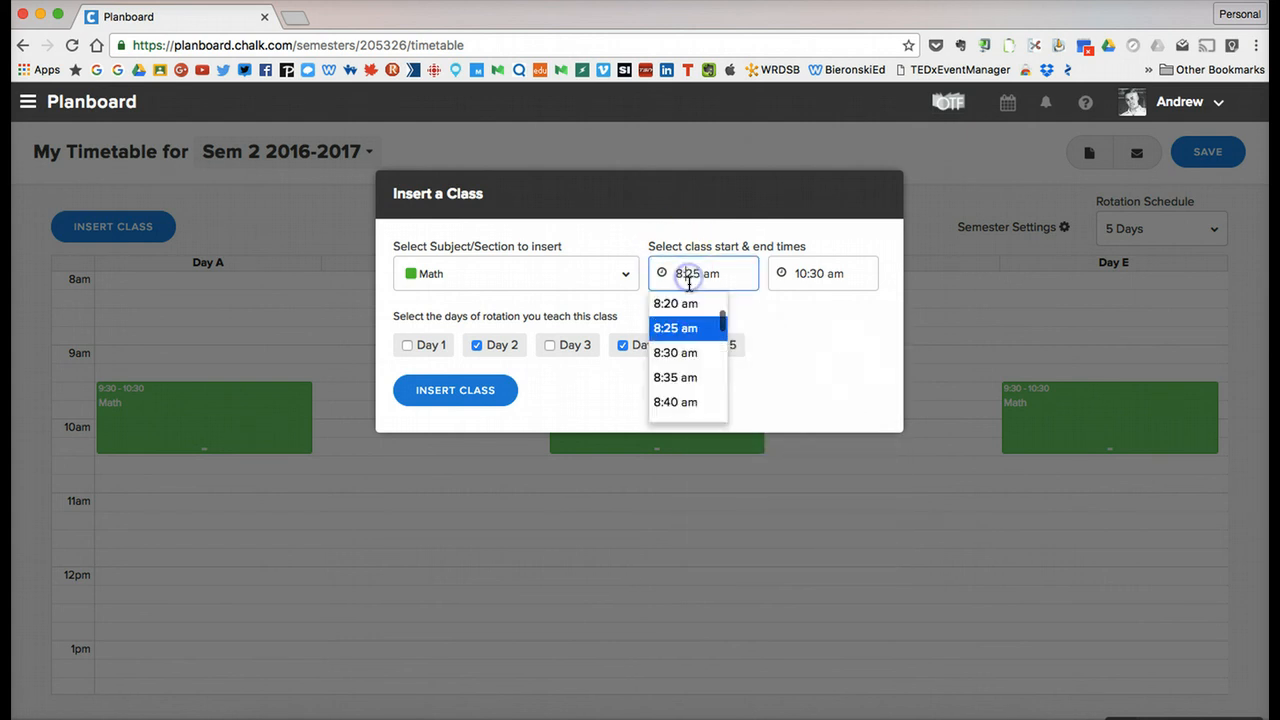
left_click(678, 351)
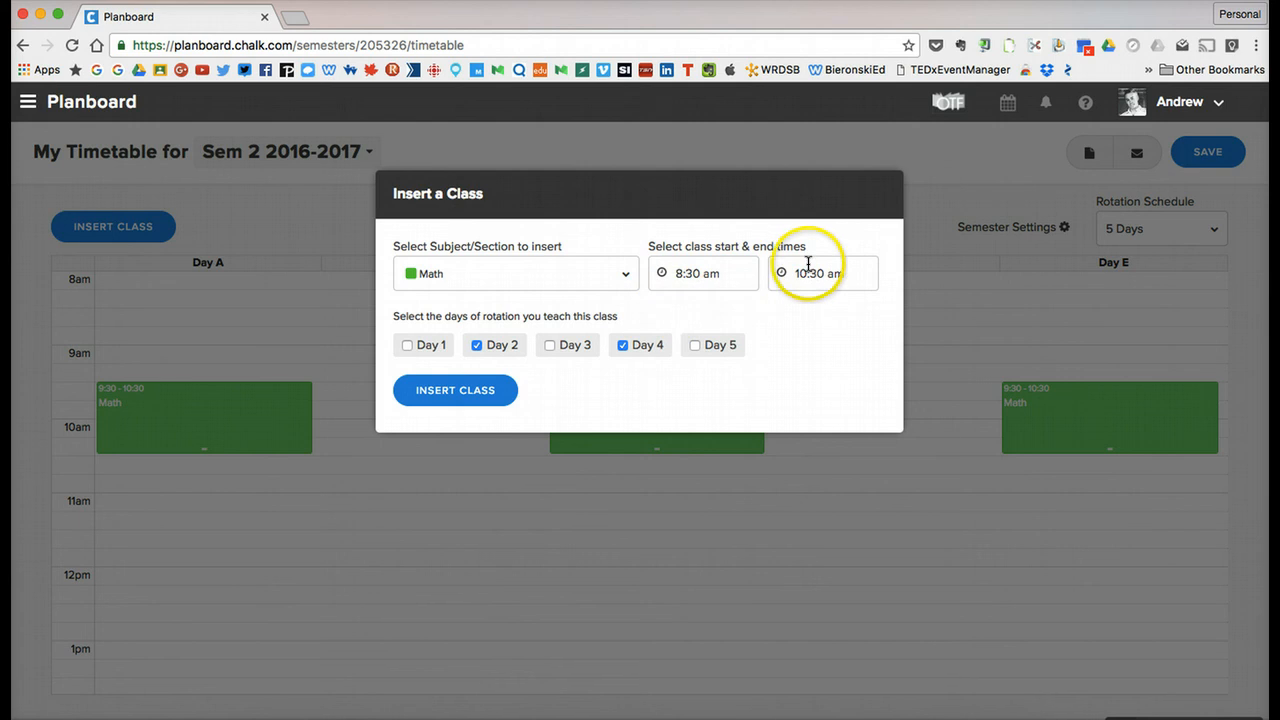
left_click(808, 263)
scroll(806, 325, "up", 10)
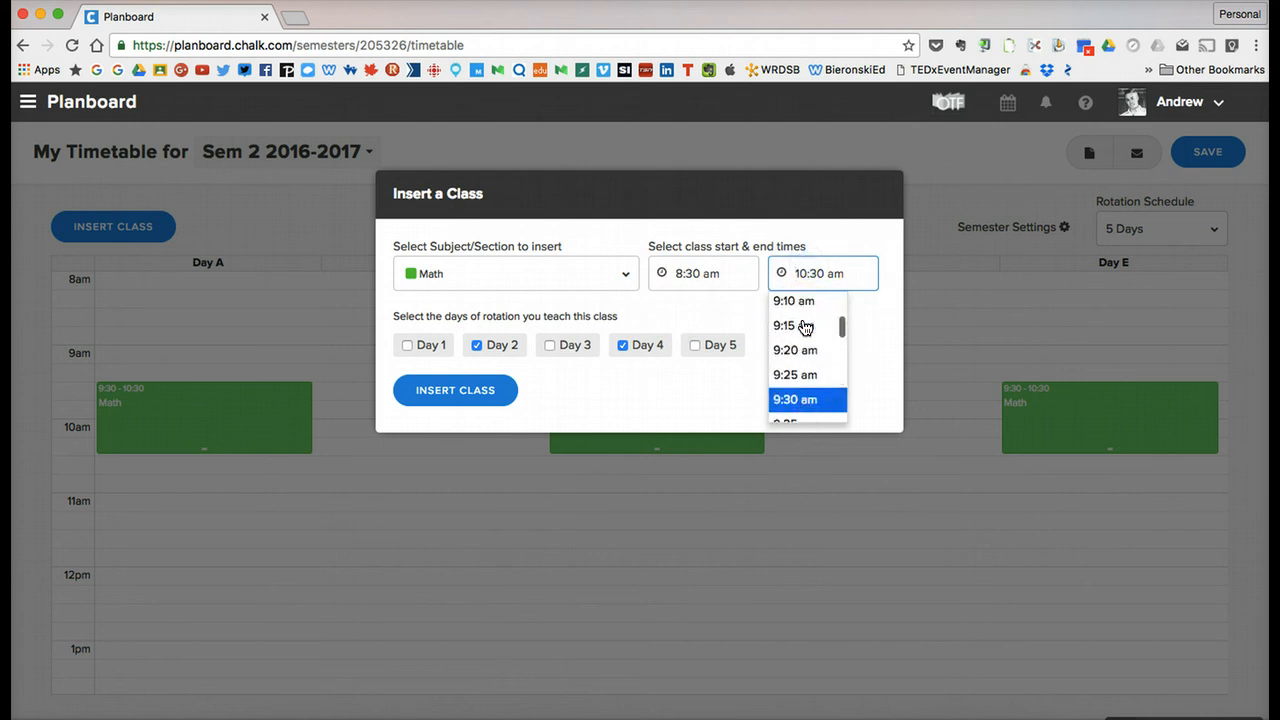
left_click(805, 327)
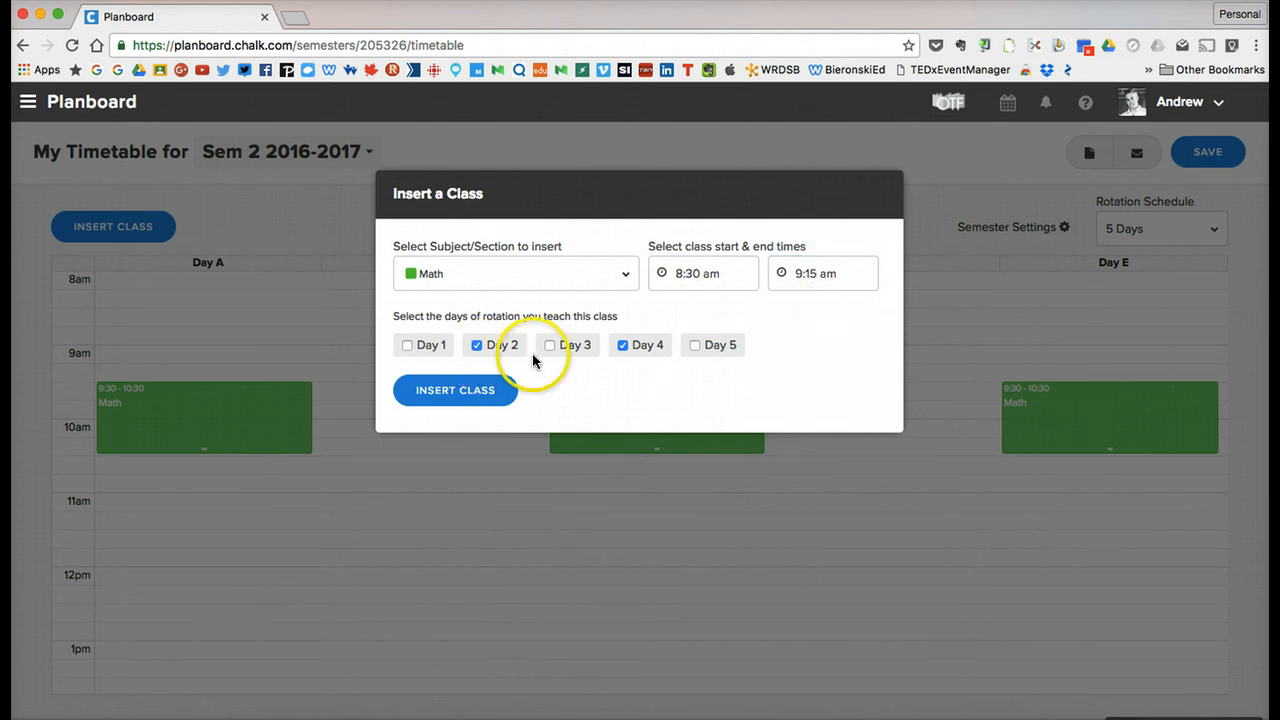
left_click(430, 391)
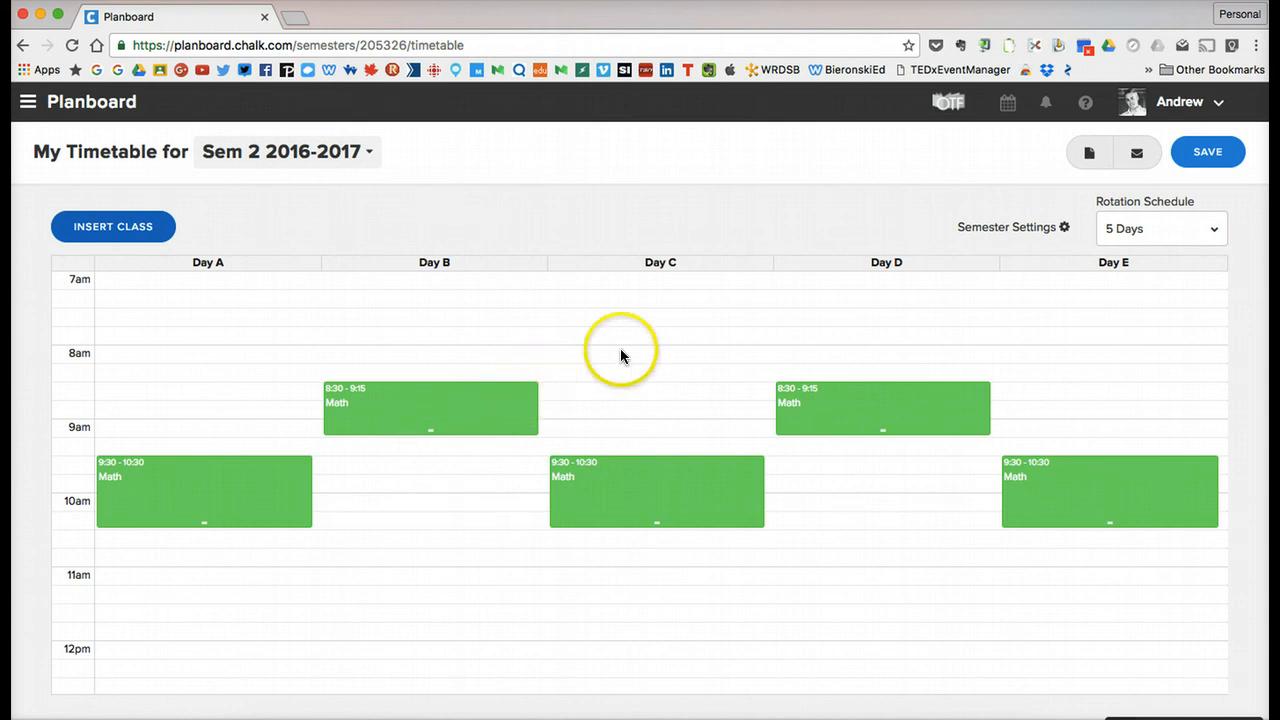
Insert a Science class from 9:30 am to 10:30 am on Days 2 and 4 of the rotation.
left_click(99, 232)
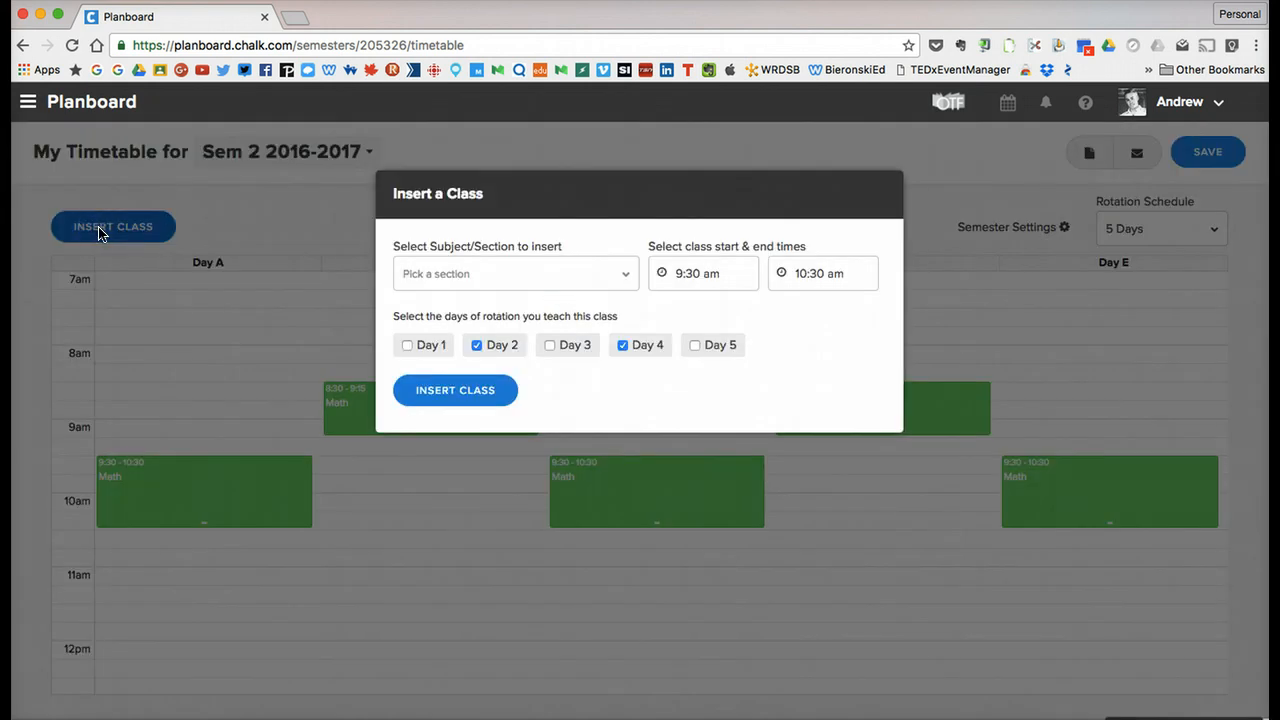
left_click(562, 274)
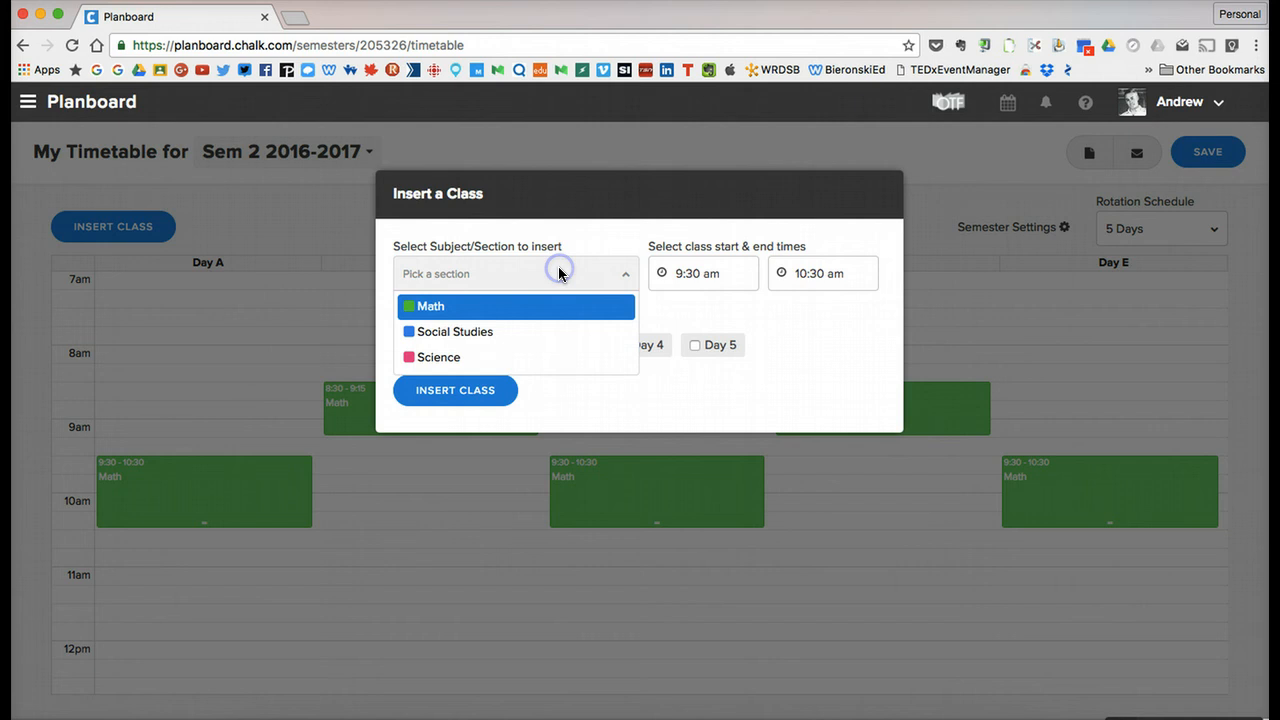
left_click(500, 359)
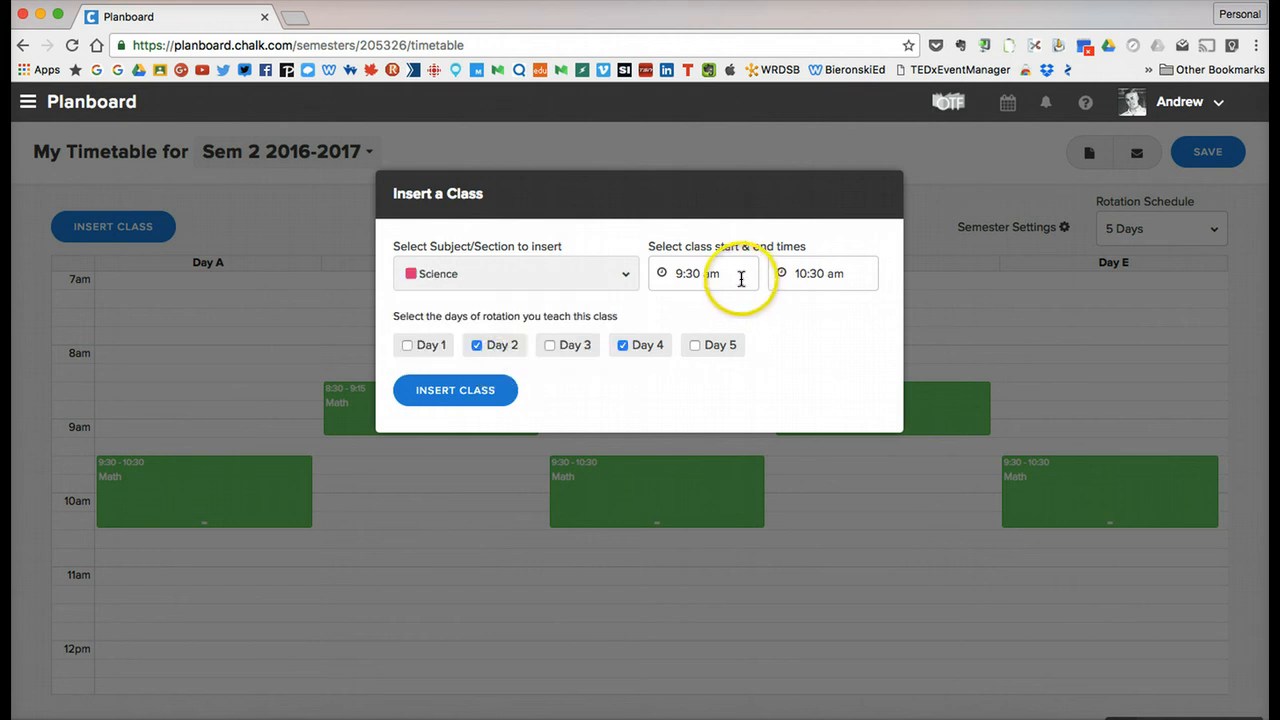
left_click(474, 394)
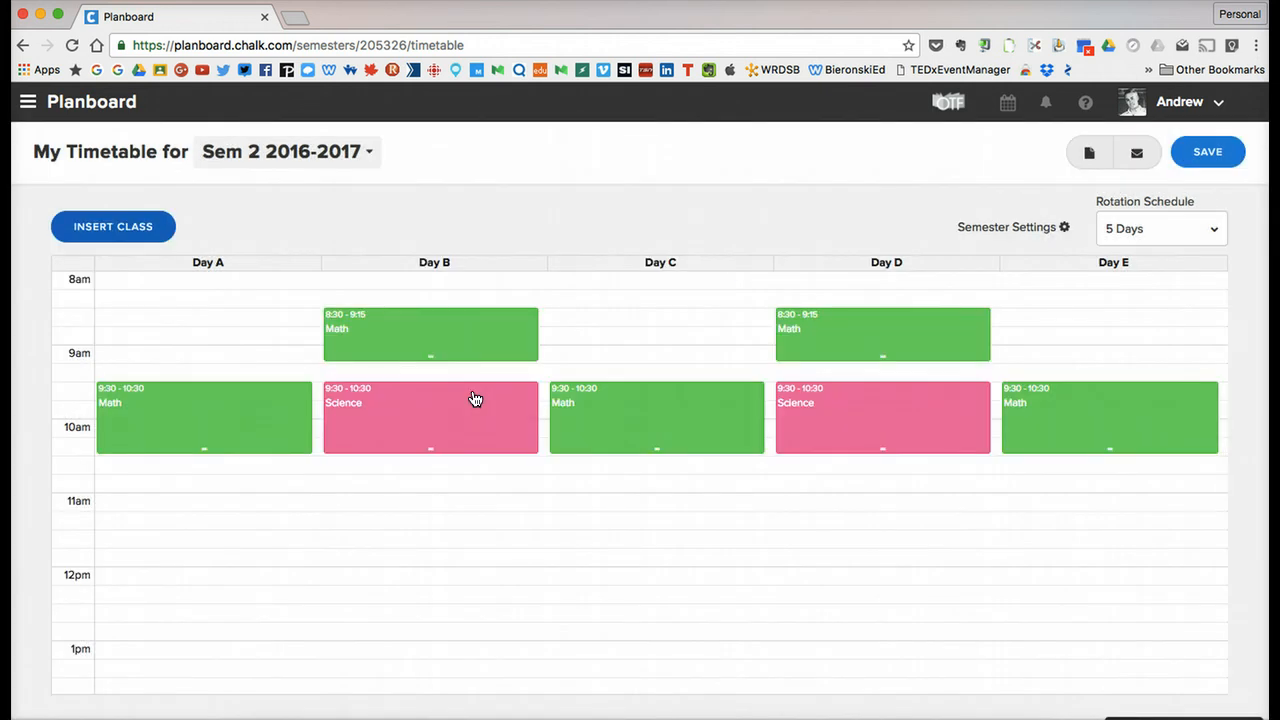
scroll(474, 440, "up", 2)
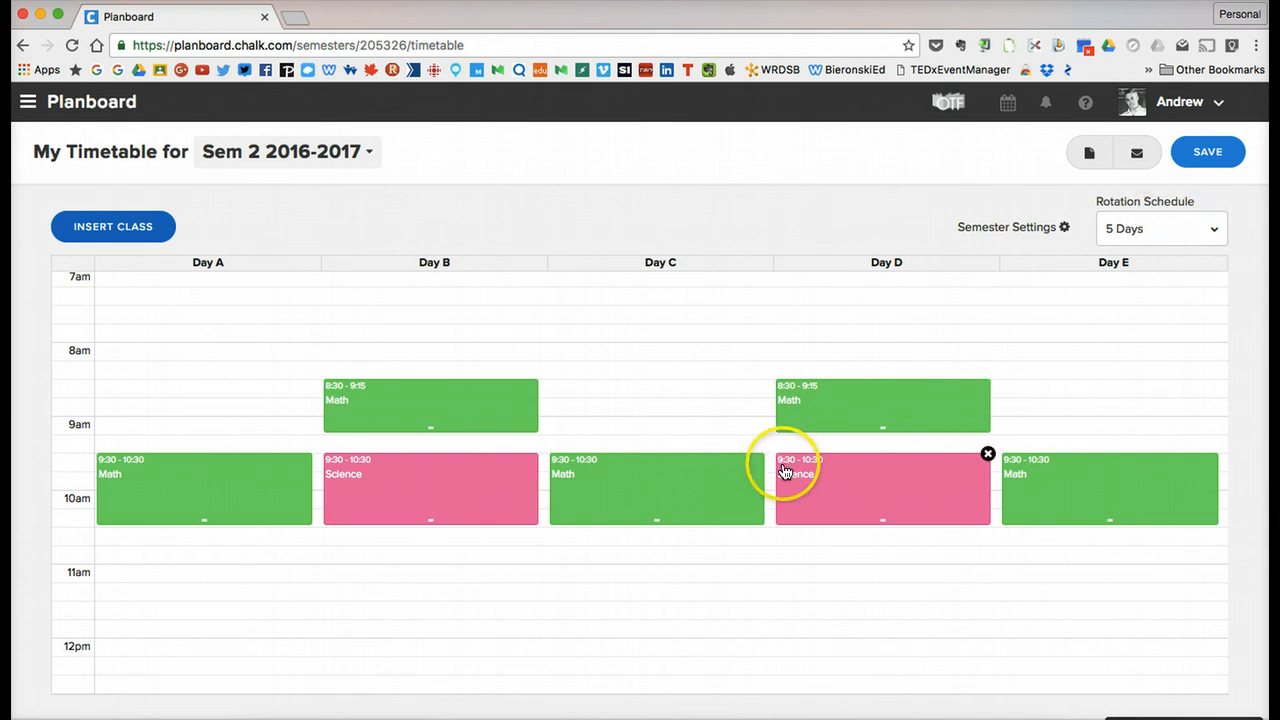
Add the preset federal holidays for Canada to the semester settings of Sem 2 2016-2017 and save them.
left_click(1022, 229)
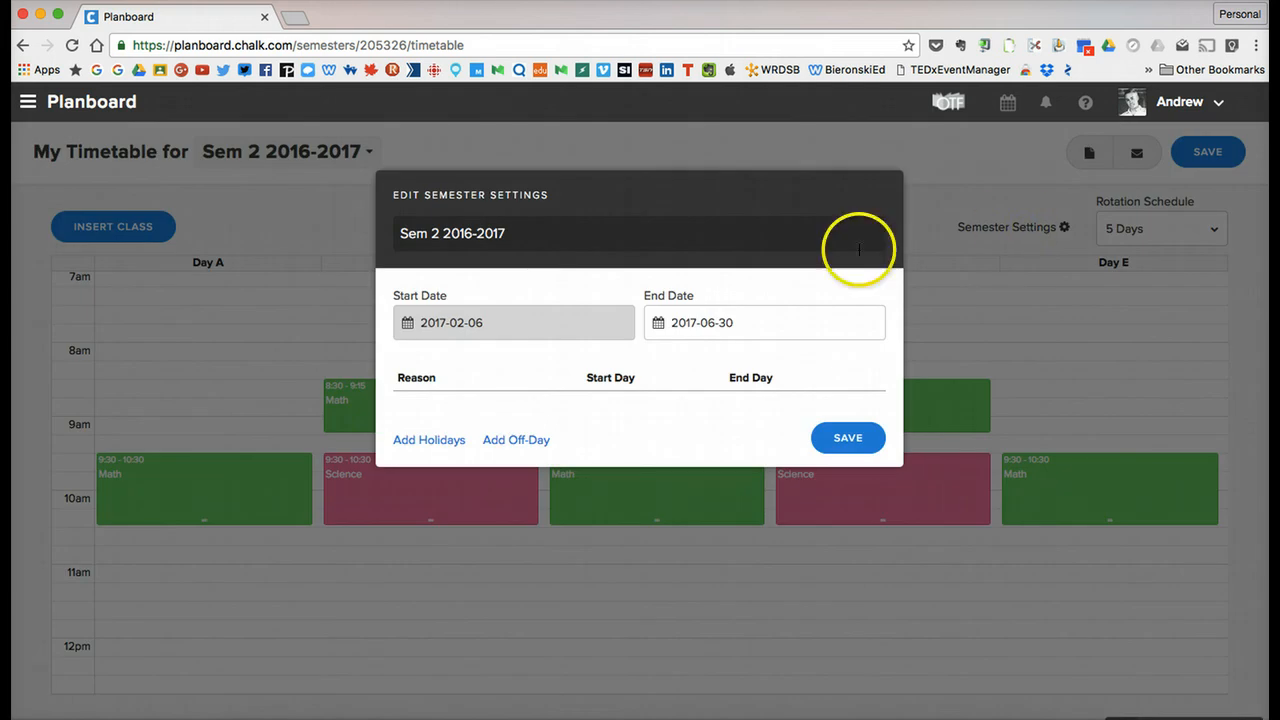
left_click(412, 446)
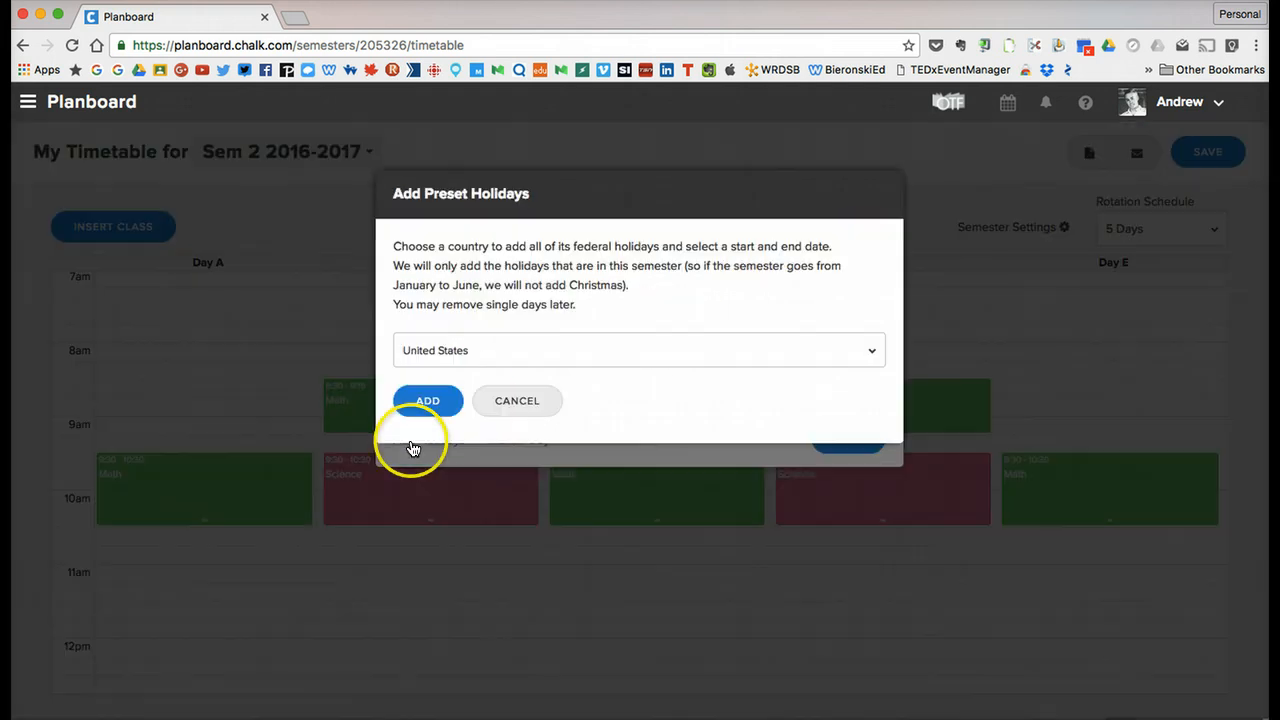
left_click(466, 351)
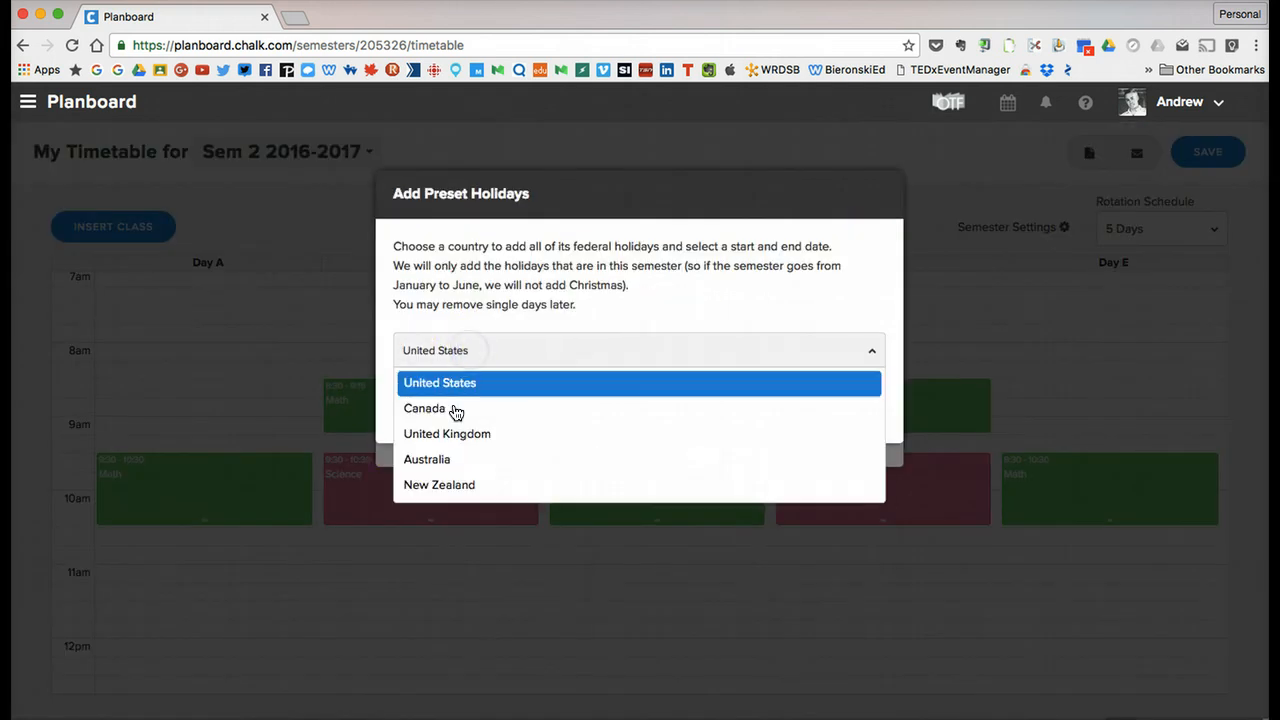
left_click(455, 410)
left_click(423, 402)
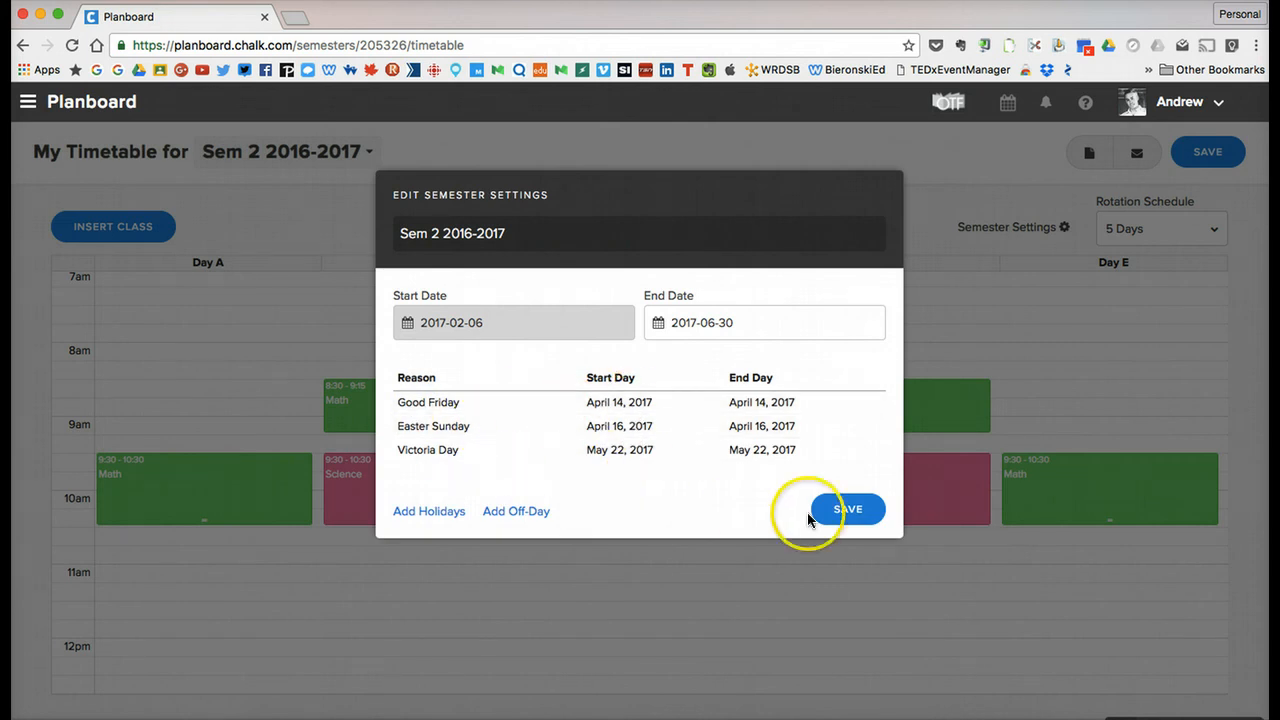
left_click(838, 512)
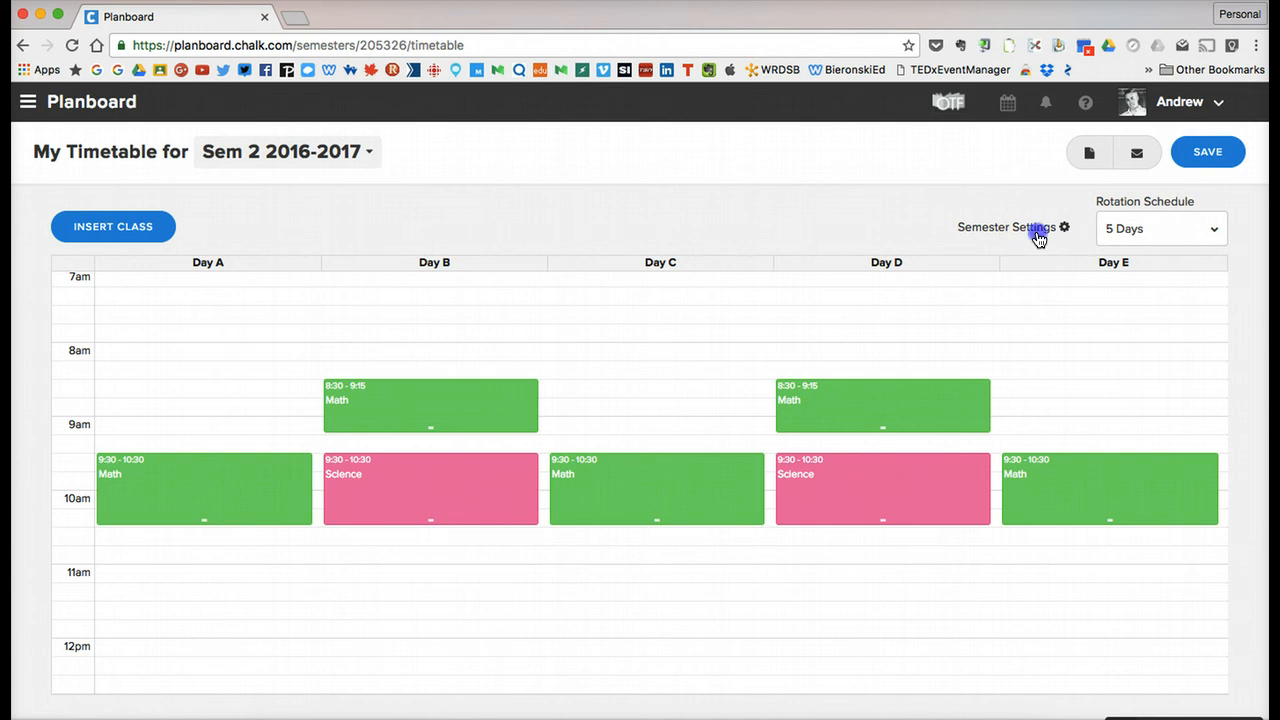
Start a new off-day in the semester settings with the reason PD Day and the start day 2017-03-06.
left_click(1039, 230)
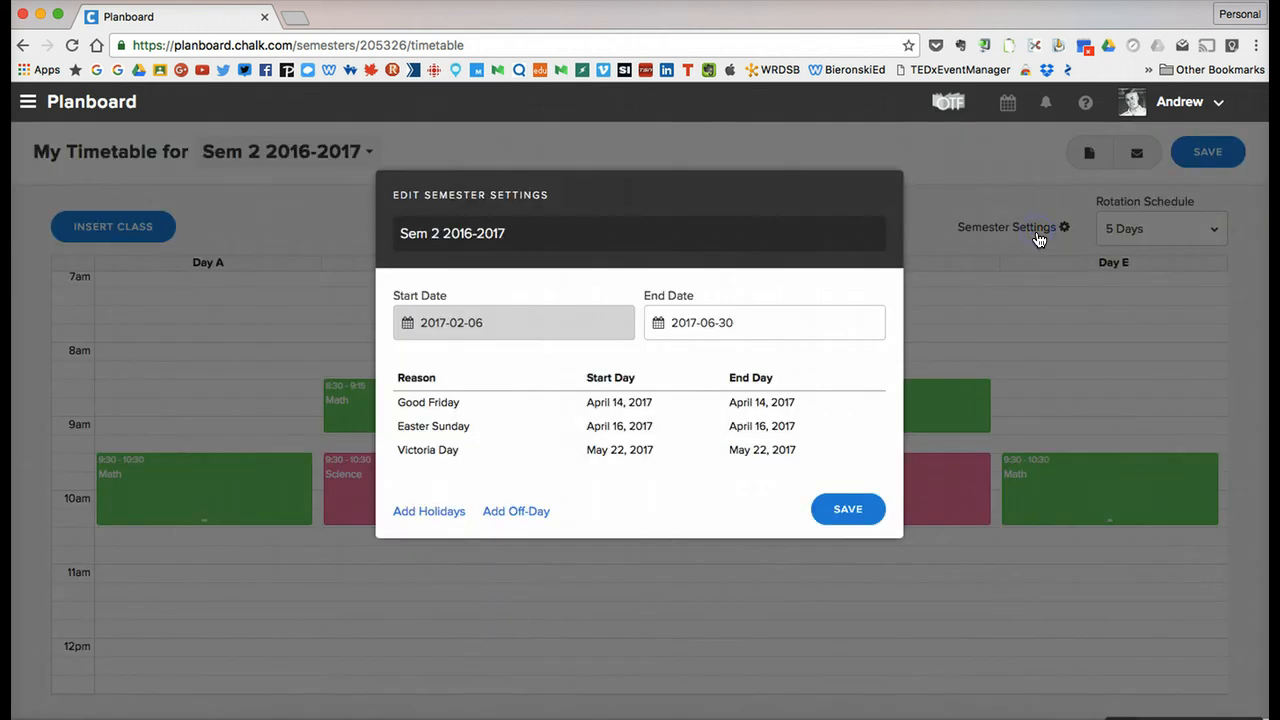
left_click(514, 508)
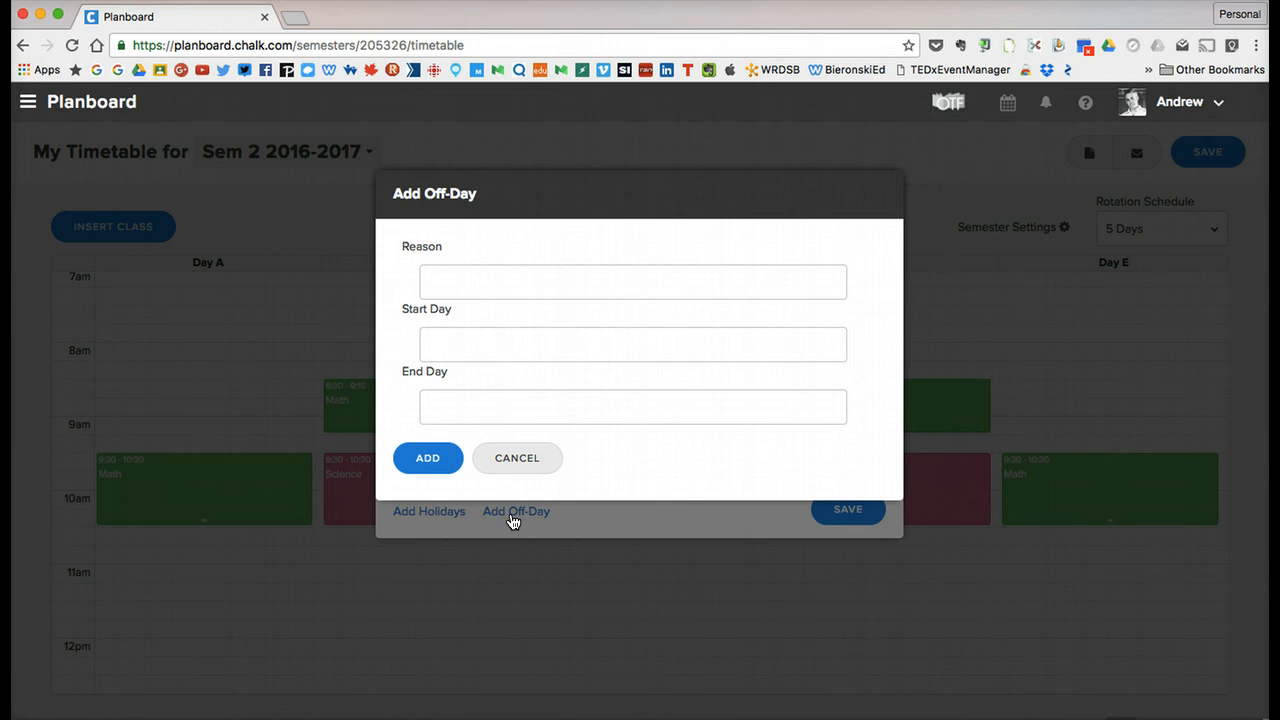
left_click(522, 290)
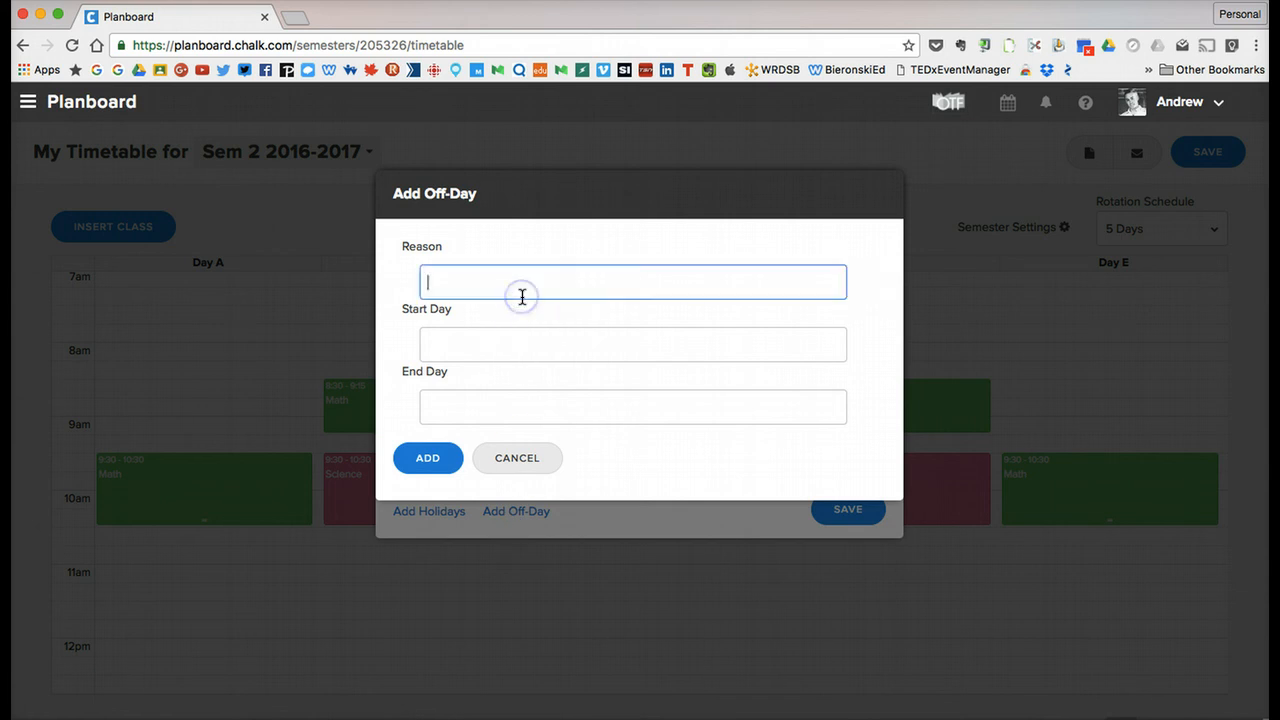
left_click(491, 343)
left_click(584, 386)
left_click(584, 386)
left_click(584, 386)
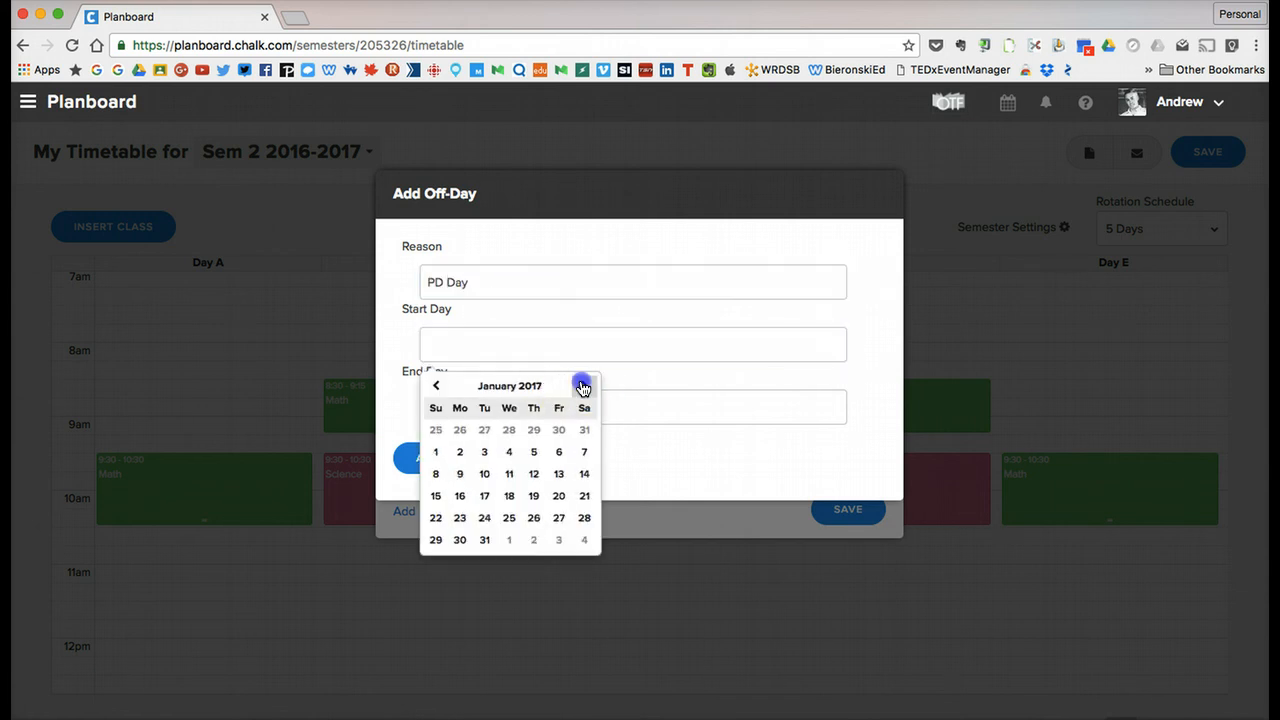
left_click(584, 386)
left_click(584, 386)
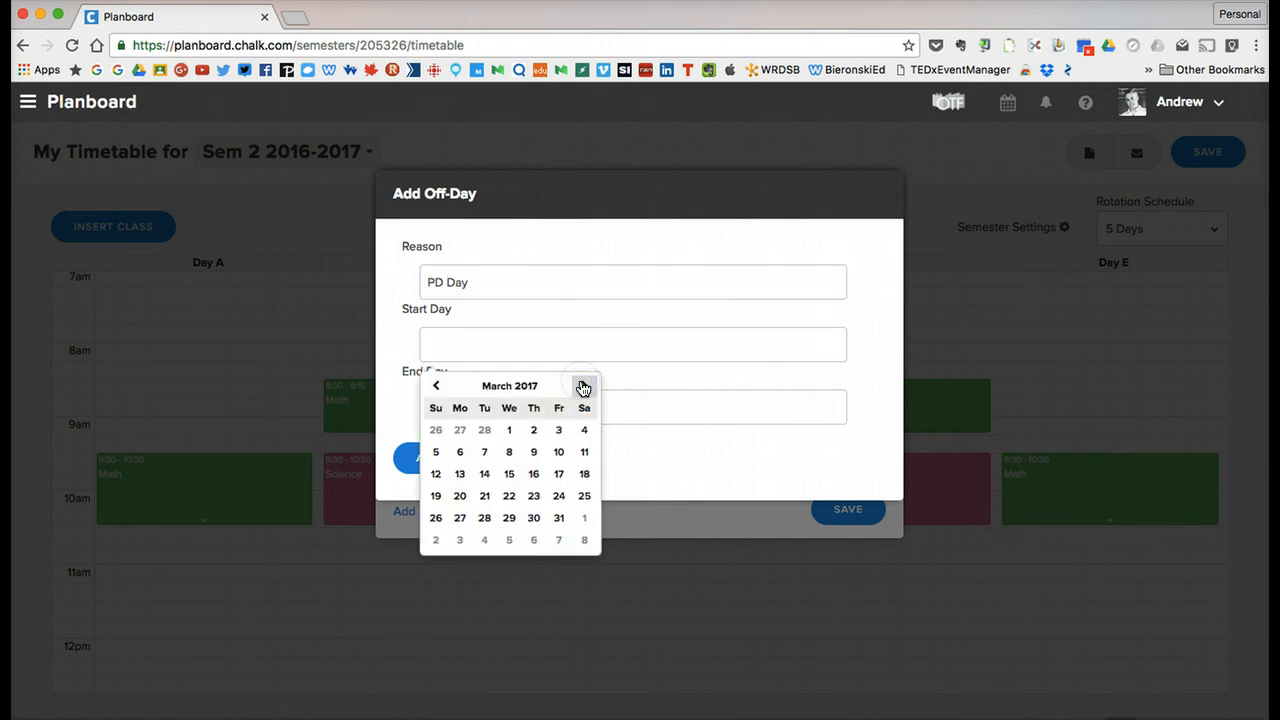
left_click(460, 451)
Set the PD Day's end day to 2017-03-06, add the off-day and save the semester settings.
left_click(477, 386)
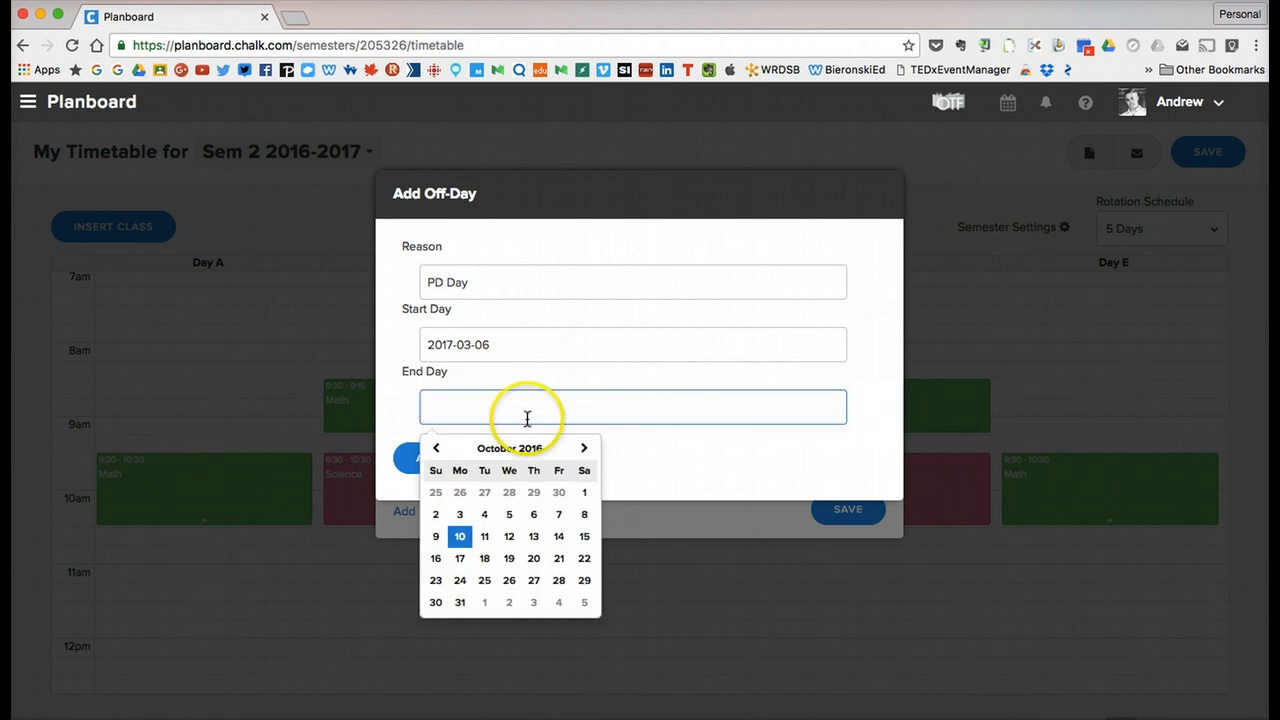
left_click(584, 448)
left_click(584, 448)
left_click(584, 448)
left_click(584, 448)
left_click(584, 448)
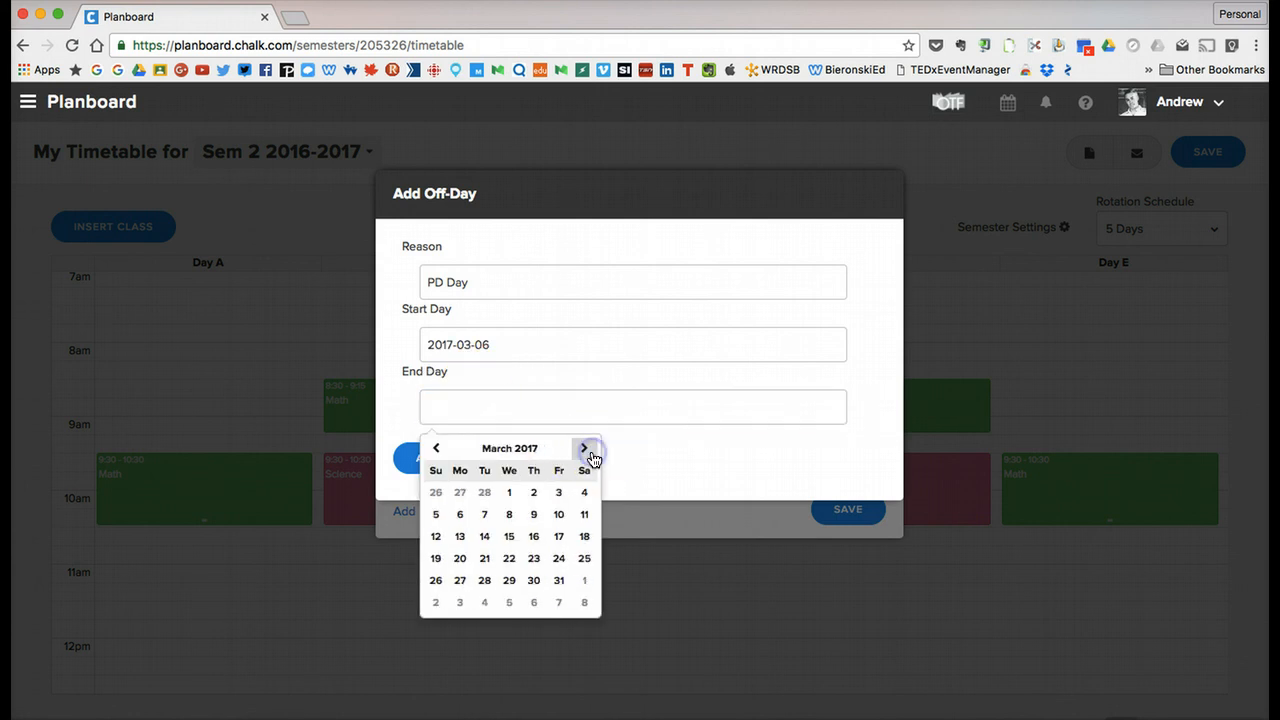
left_click(460, 514)
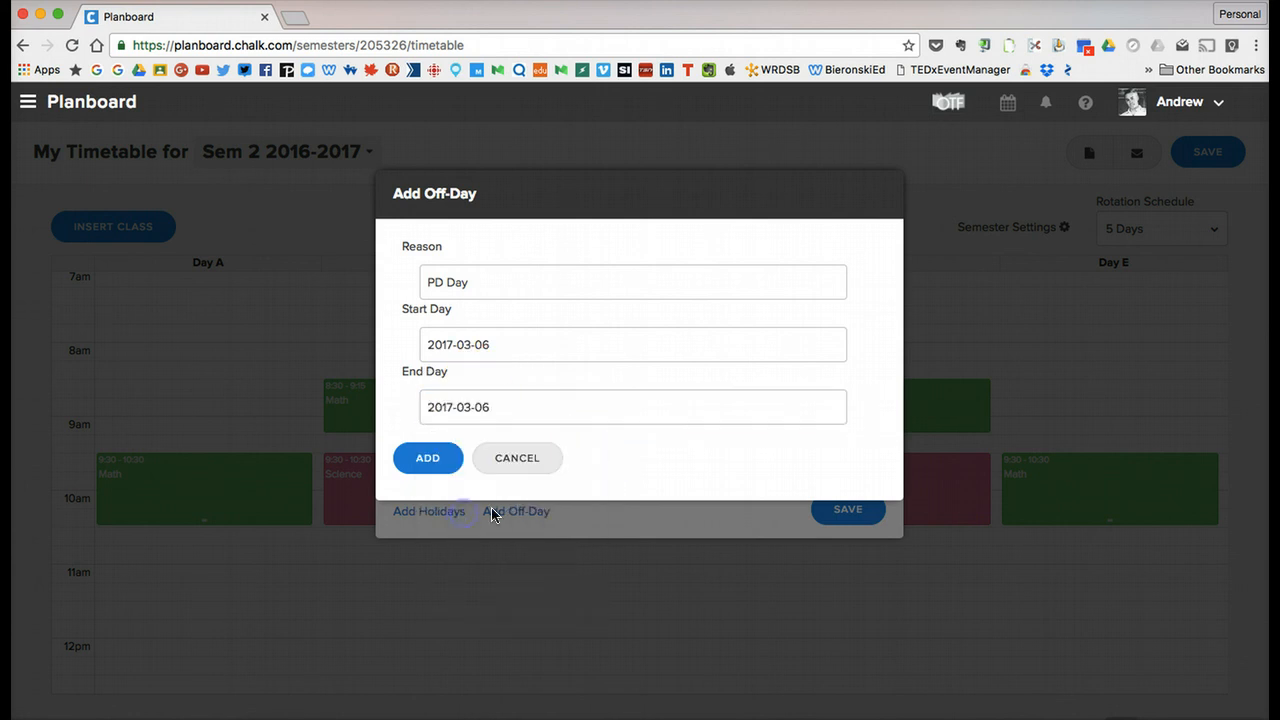
left_click(428, 460)
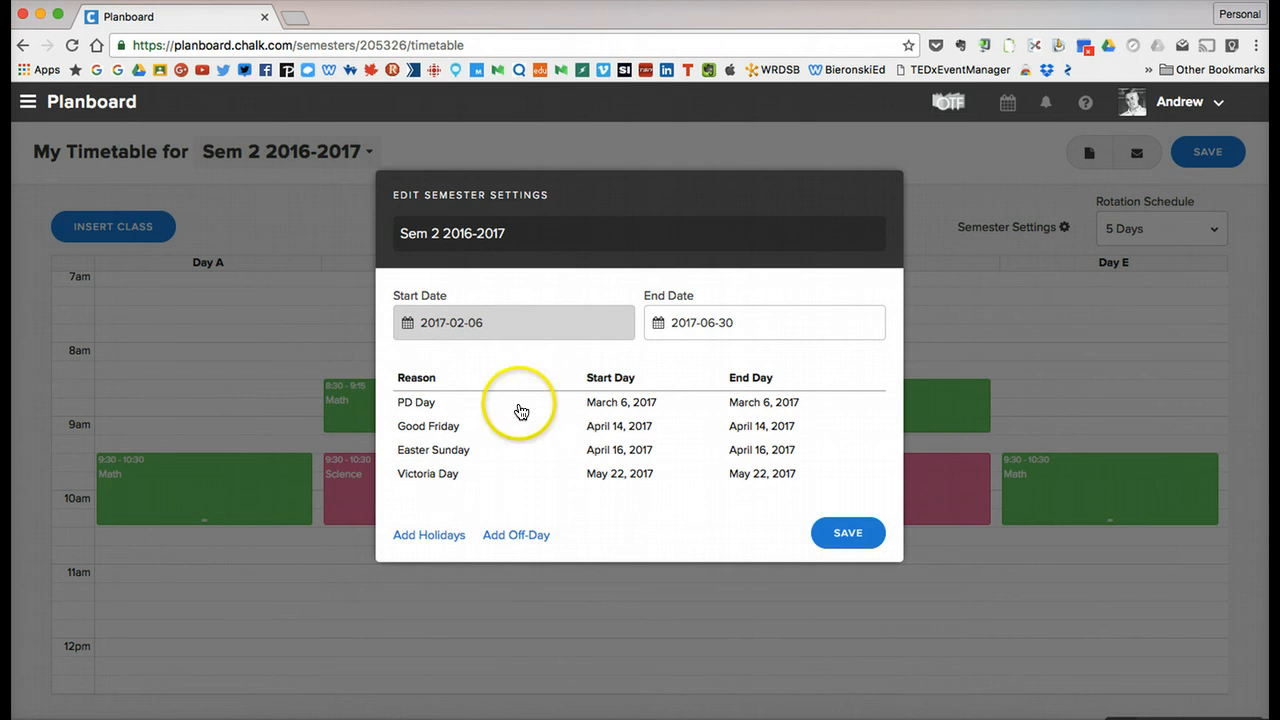
left_click(846, 533)
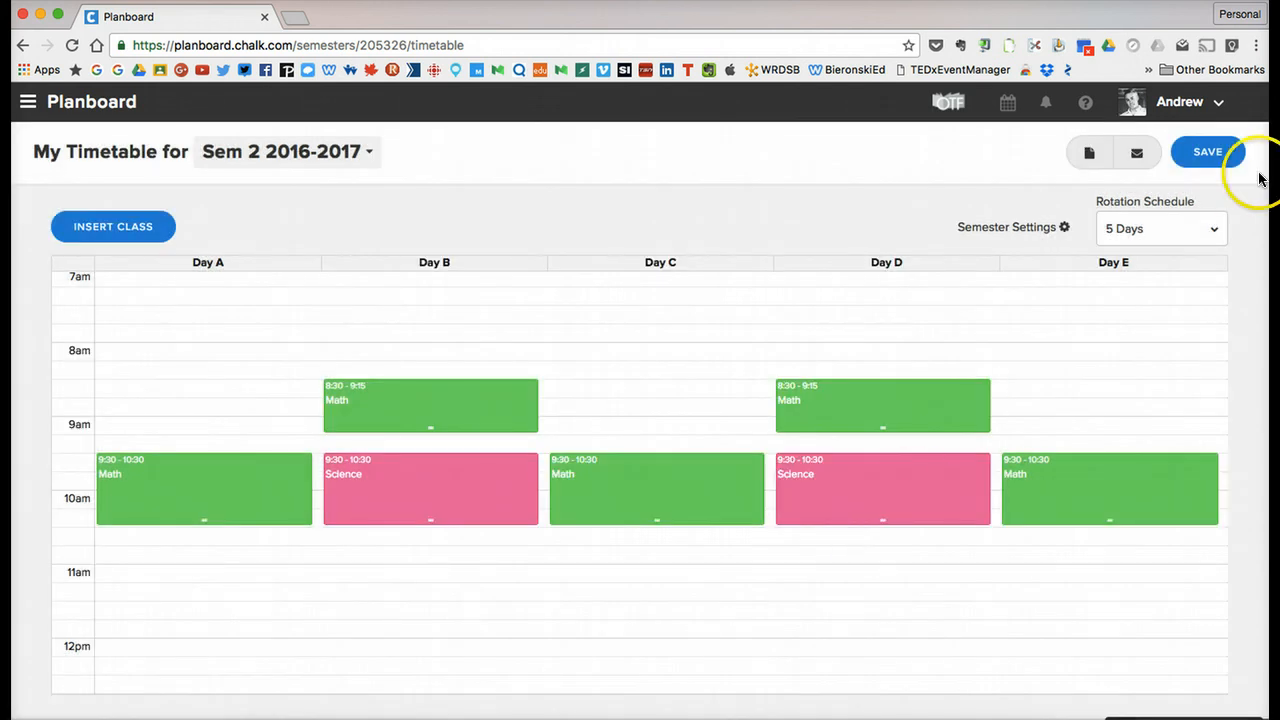
Save the Sem 2 2016-2017 timetable and open the Planner.
left_click(1200, 156)
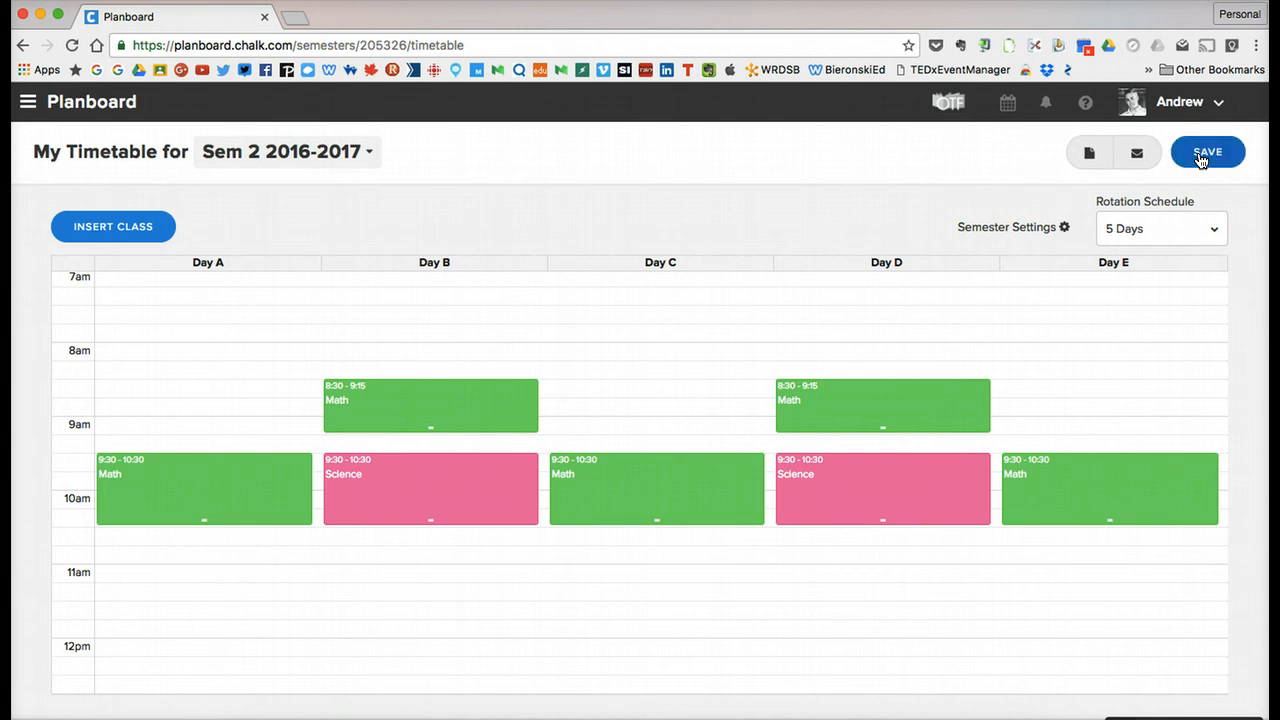
left_click(85, 105)
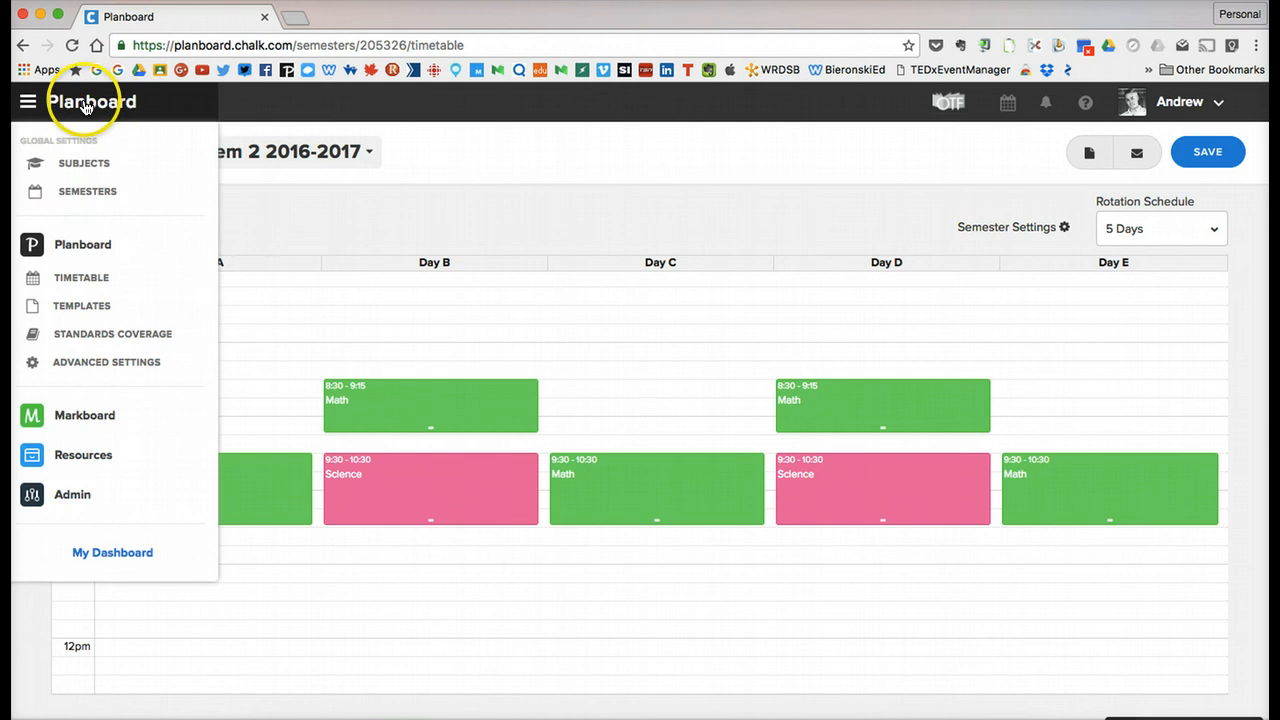
left_click(1010, 110)
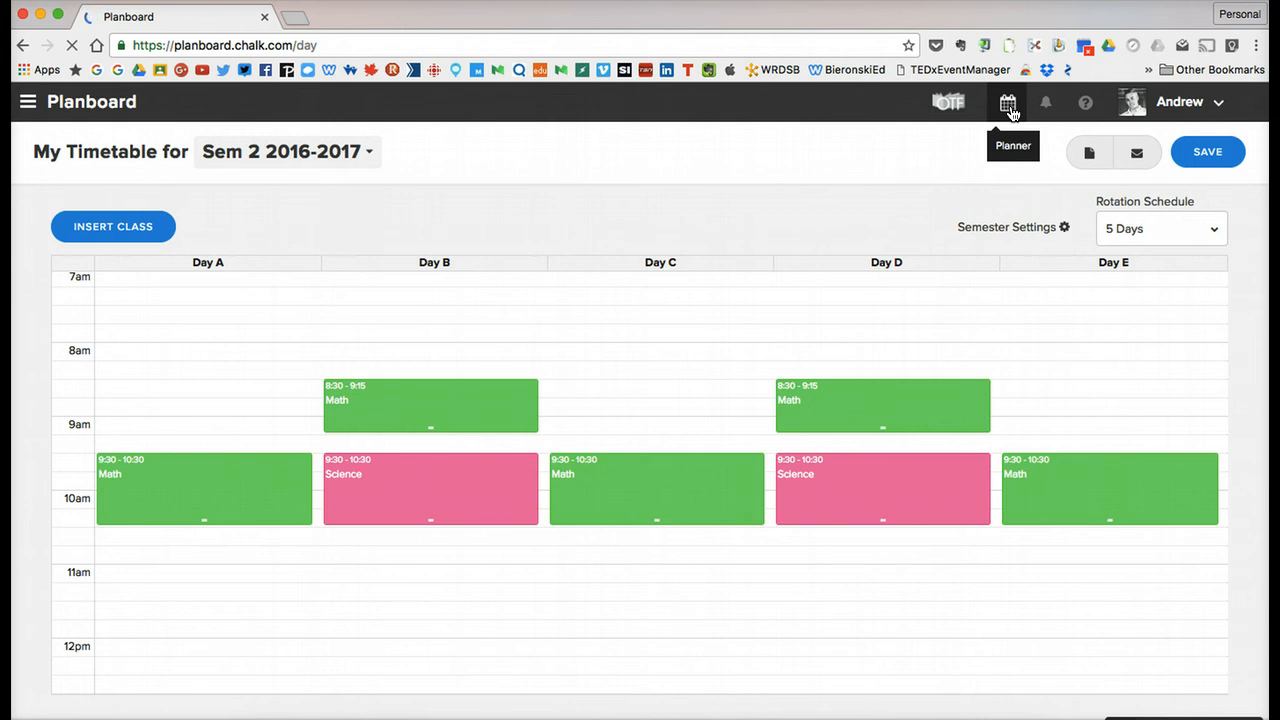